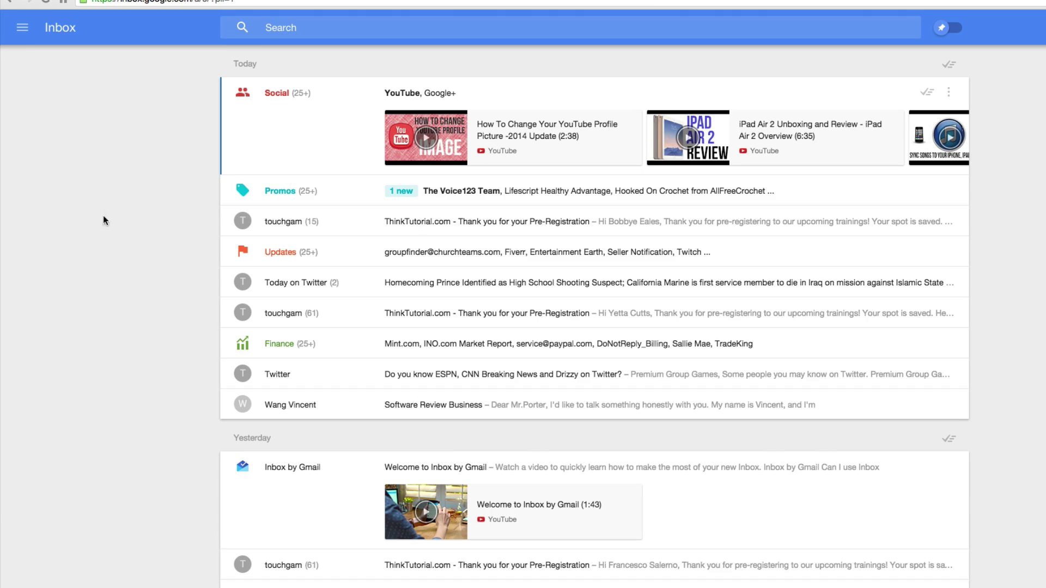
- Open the Social bundle from the navigation drawer and scroll through its YouTube notifications
scroll(189, 344, down, 3)
scroll(189, 345, up, 3)
click(22, 37)
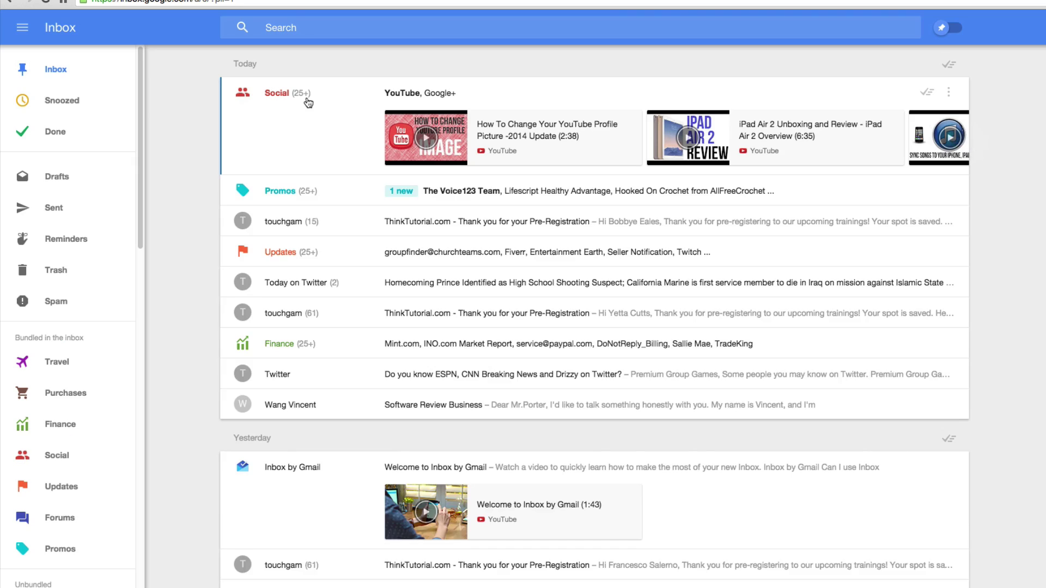
click(307, 101)
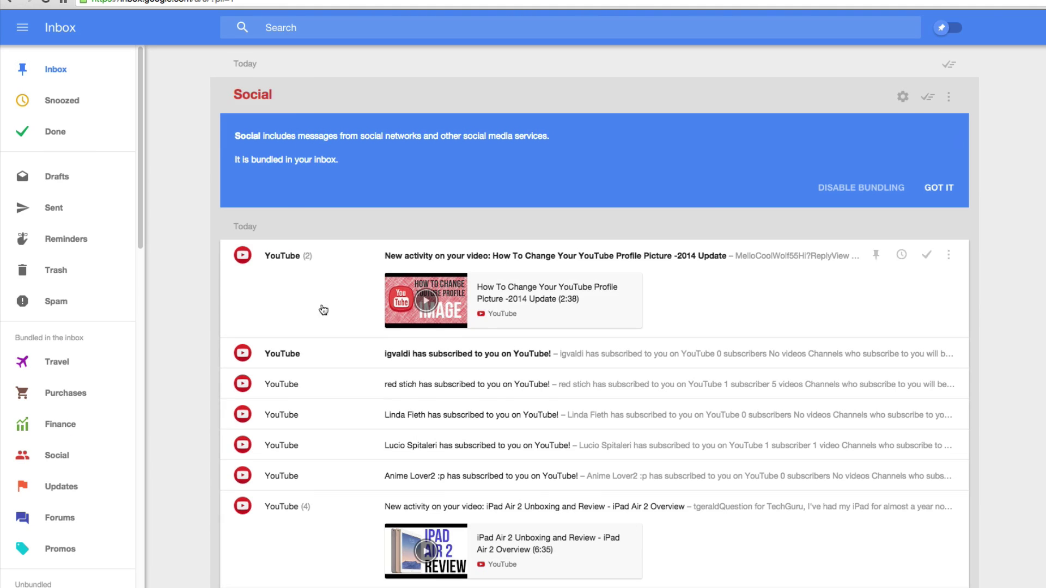
scroll(332, 339, down, 8)
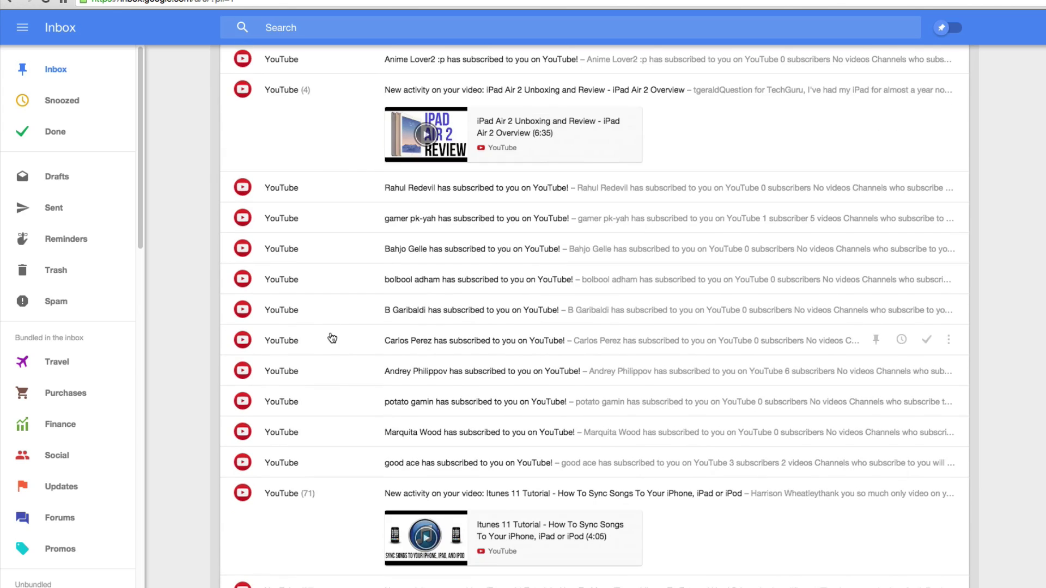
scroll(333, 334, up, 8)
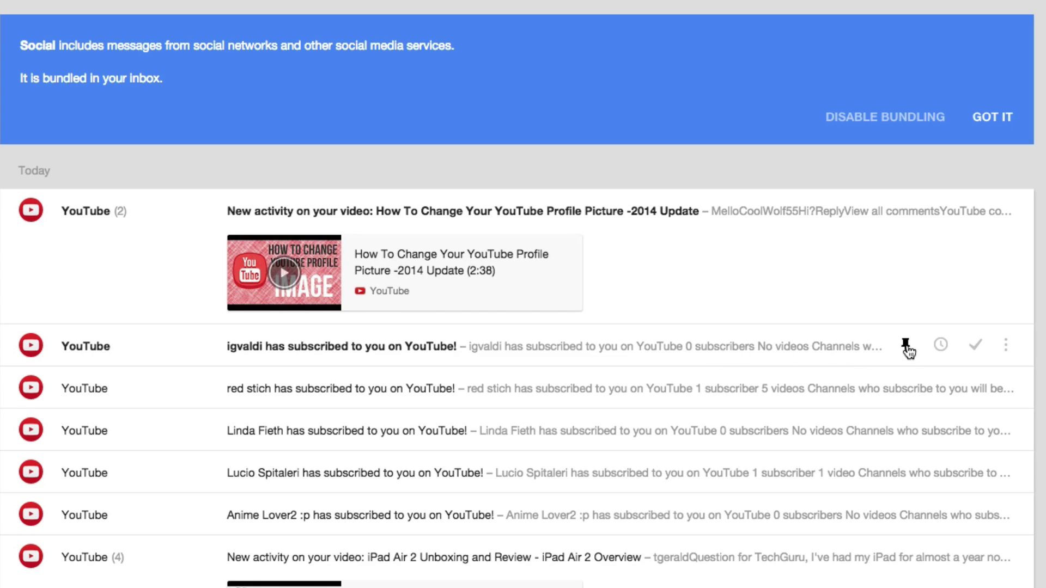
- Pin the YouTube subscription message, mark the New activity and another message done, then close Social
click(911, 353)
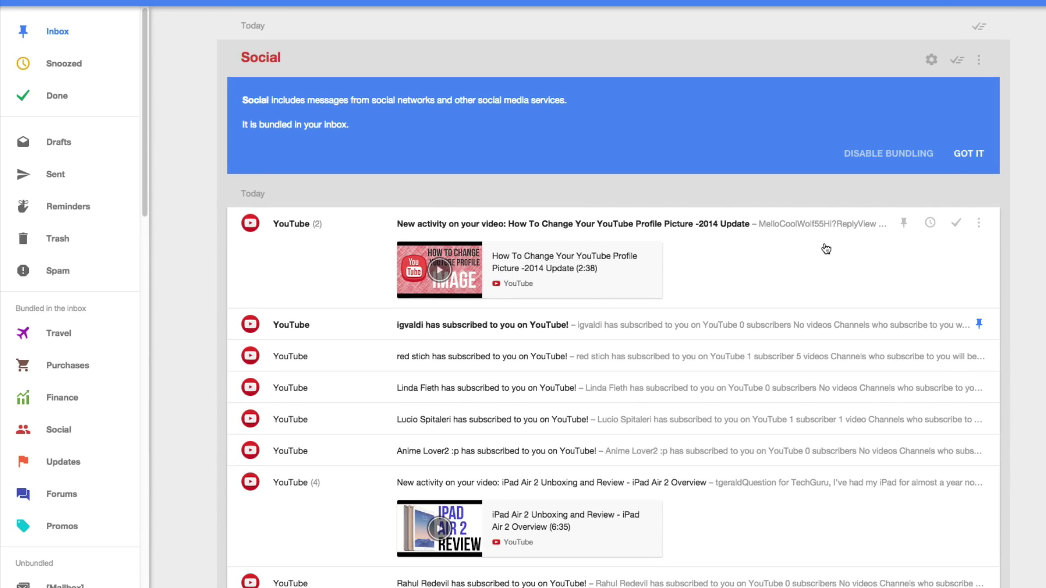
click(956, 224)
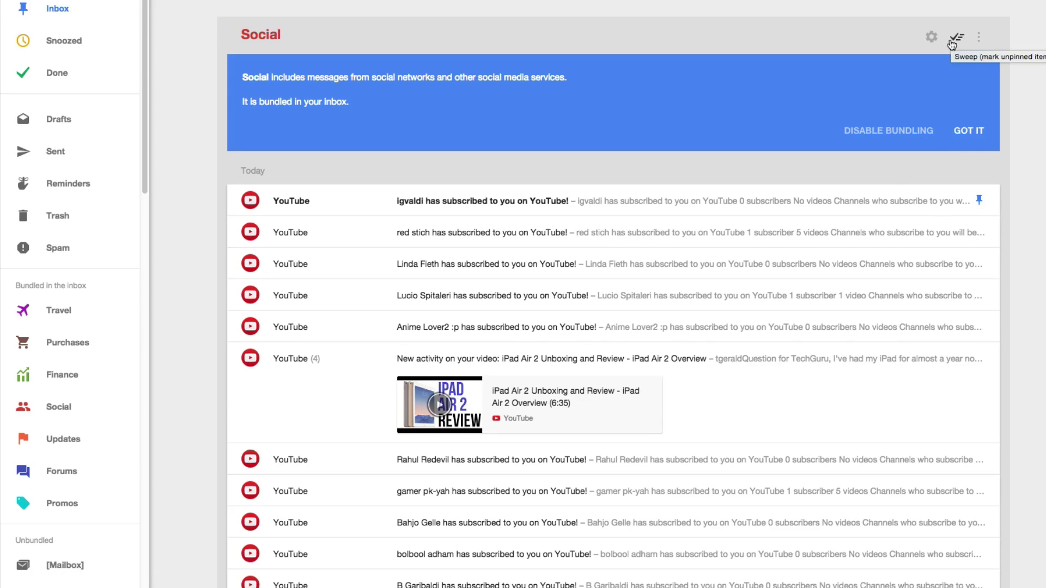
click(956, 232)
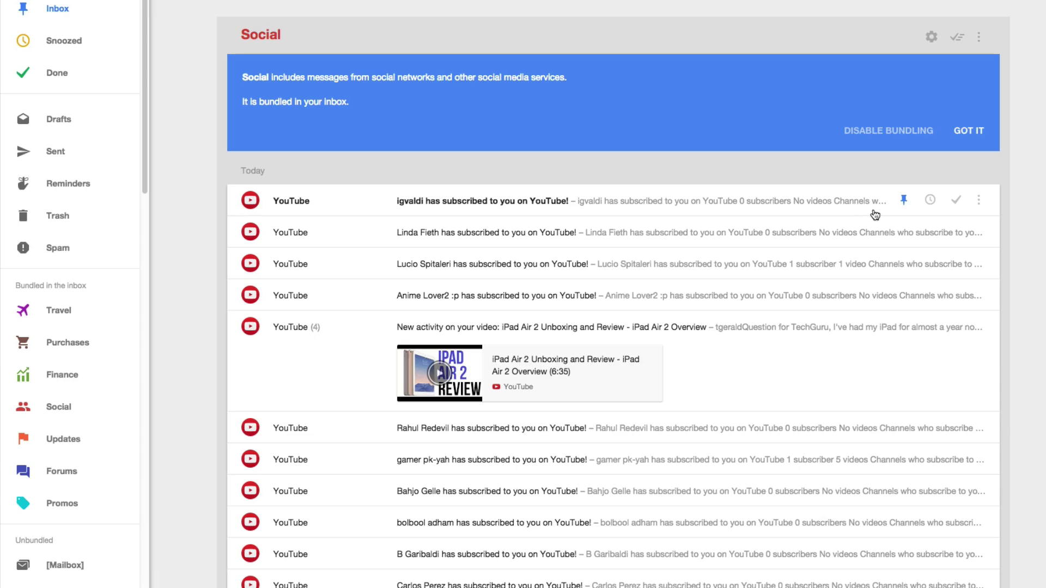
click(261, 37)
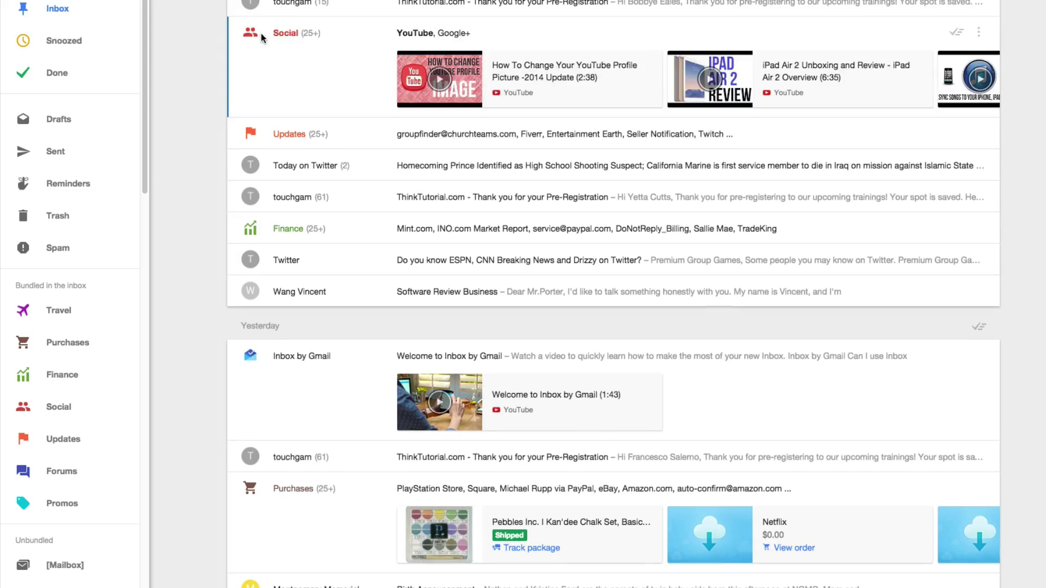
mouse_move(419, 279)
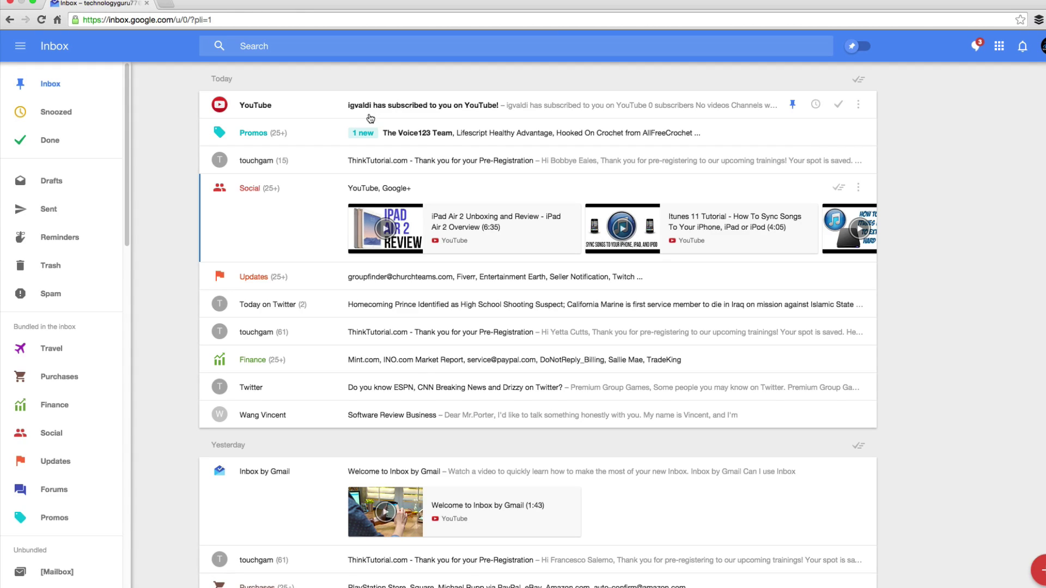
- Expand Promos and sweep its unpinned messages, confirming the sweep of more than 25 messages
click(295, 135)
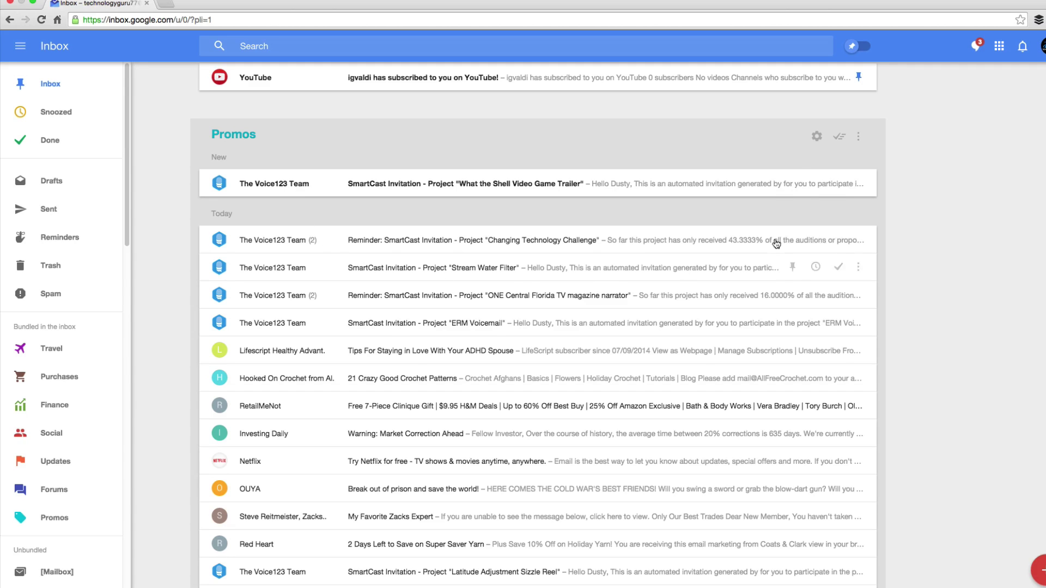
click(847, 142)
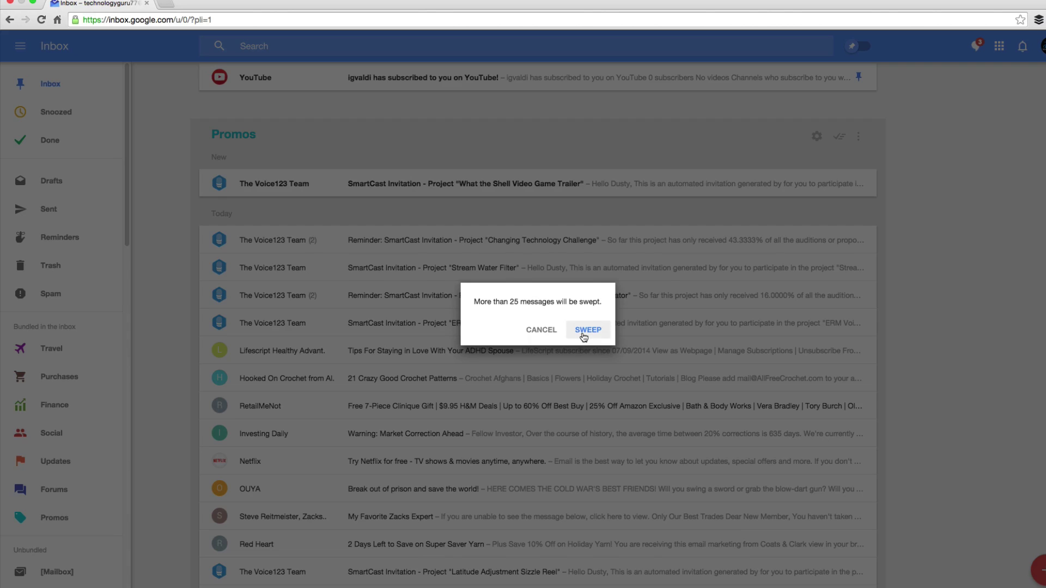
click(582, 333)
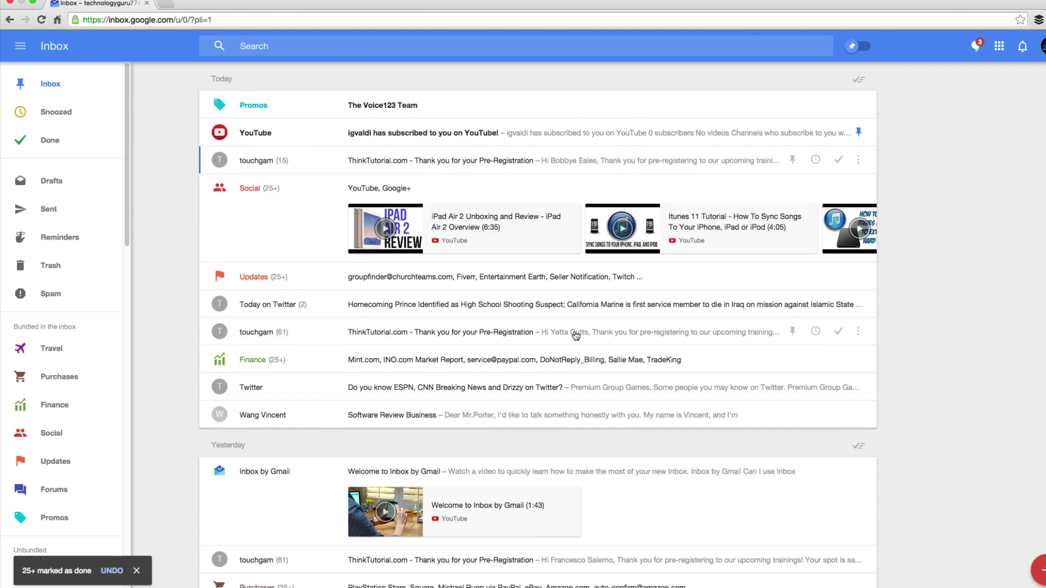
scroll(567, 328, down, 1)
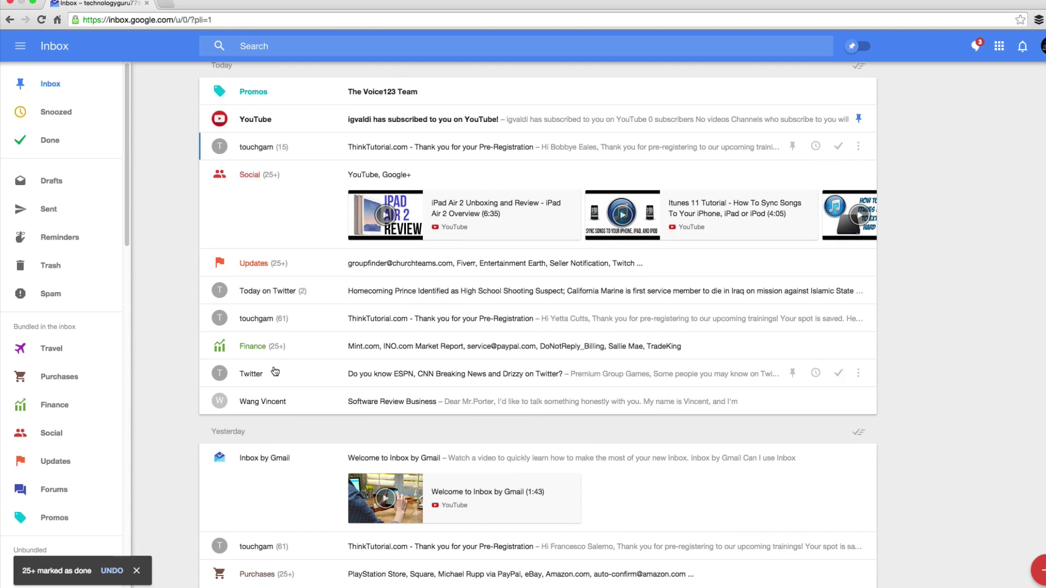
scroll(320, 362, down, 5)
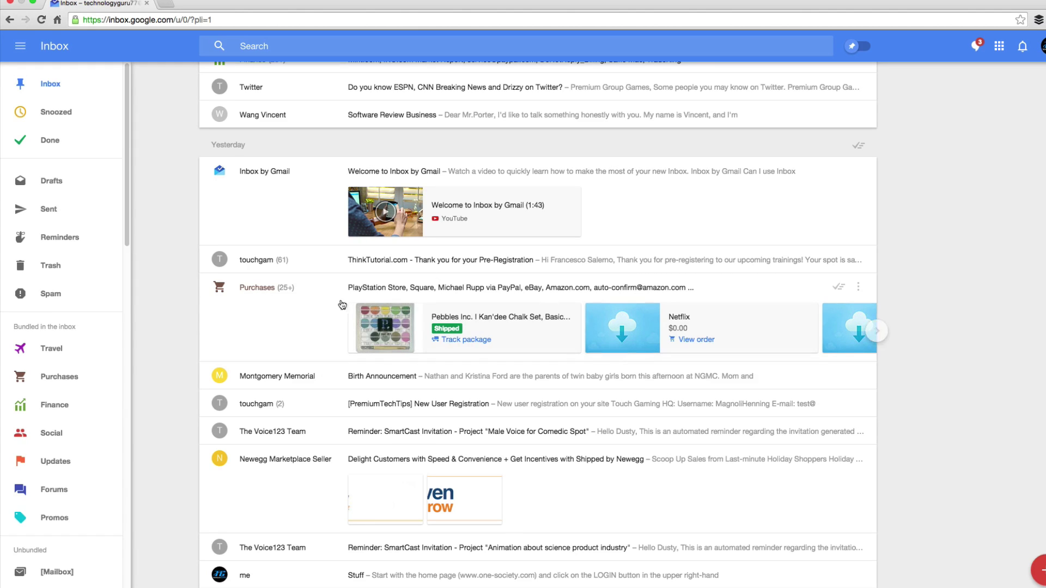
scroll(299, 334, up, 5)
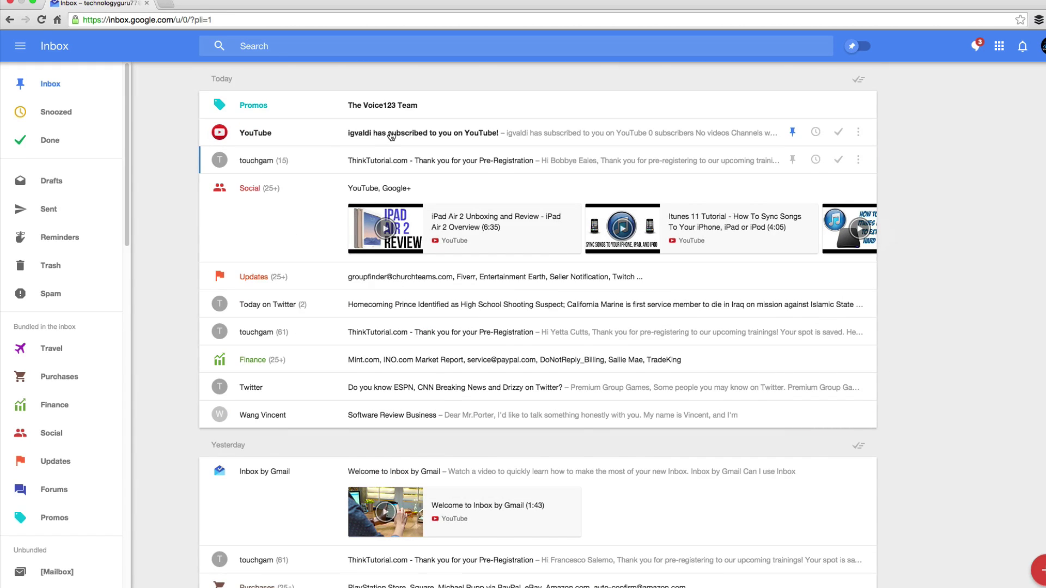
- Open the pinned YouTube subscriber message and snooze it until Next week (Oct 27)
click(251, 133)
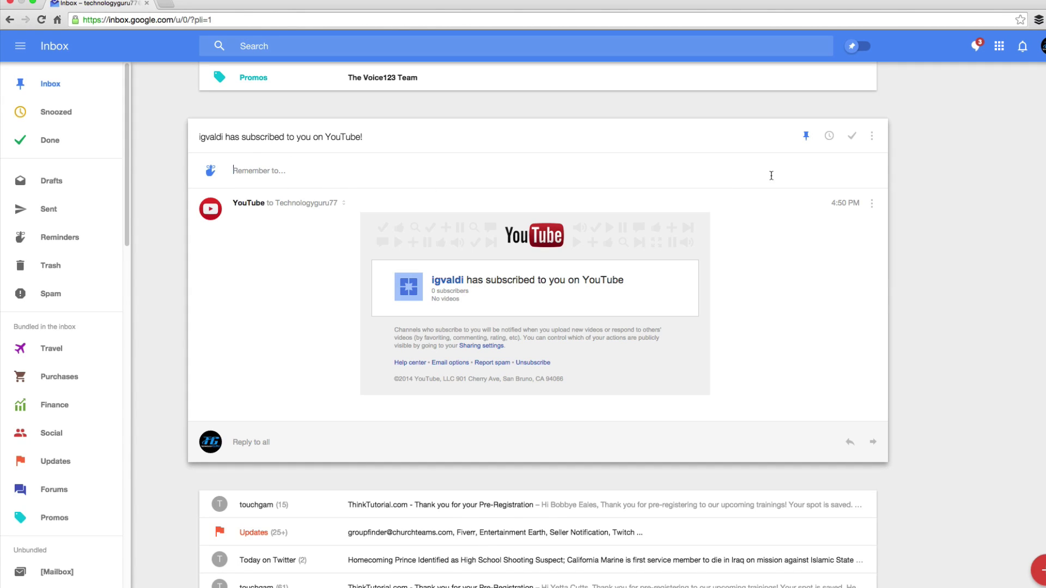
click(828, 136)
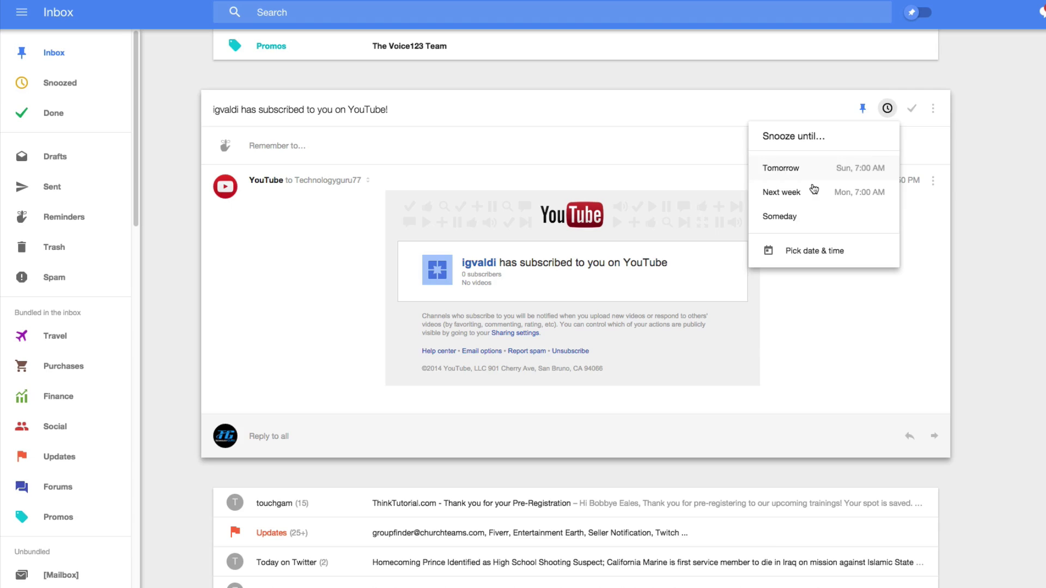
click(815, 212)
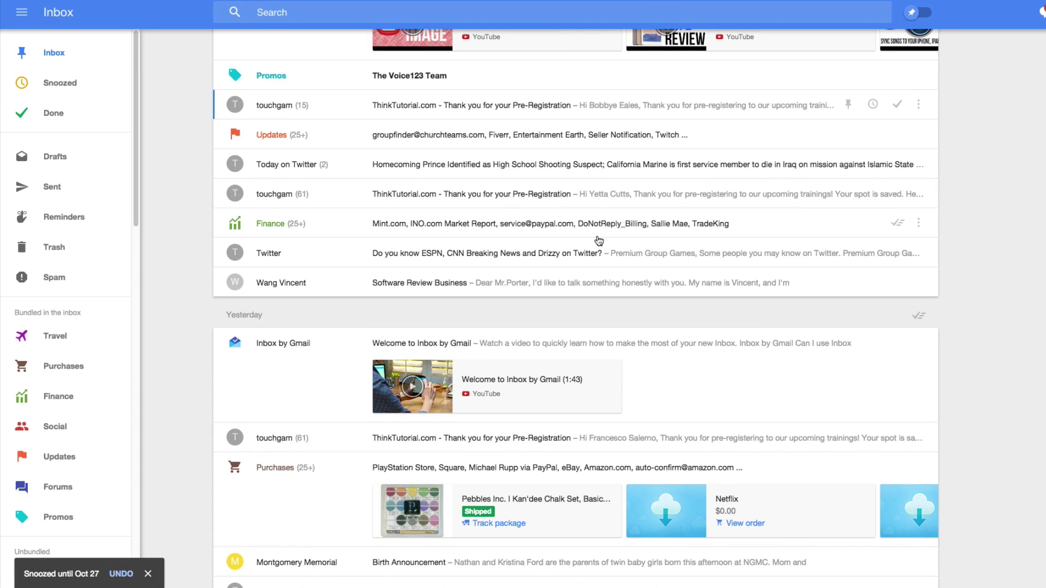
scroll(599, 234, up, 2)
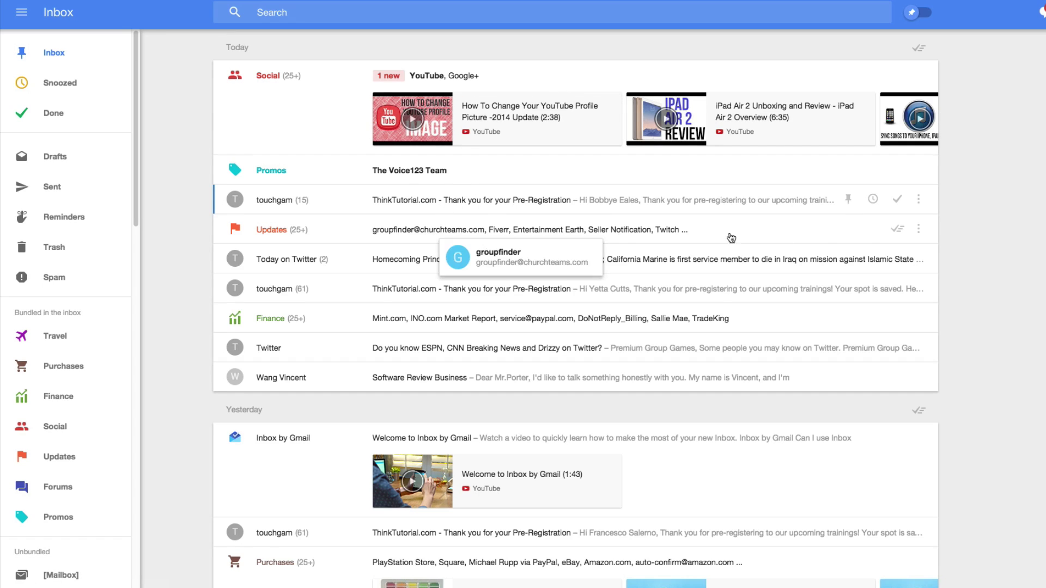
click(919, 229)
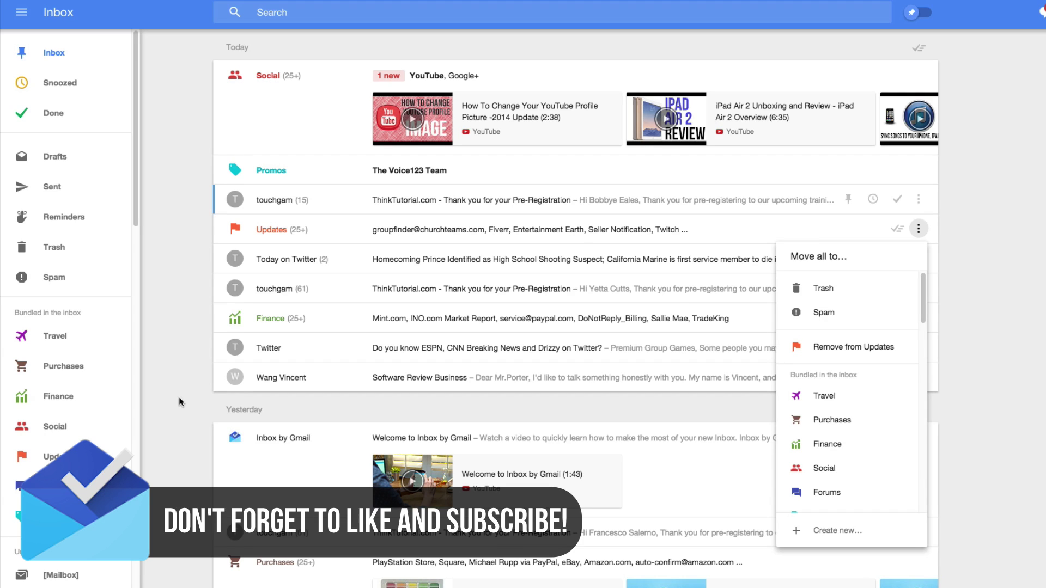
click(181, 265)
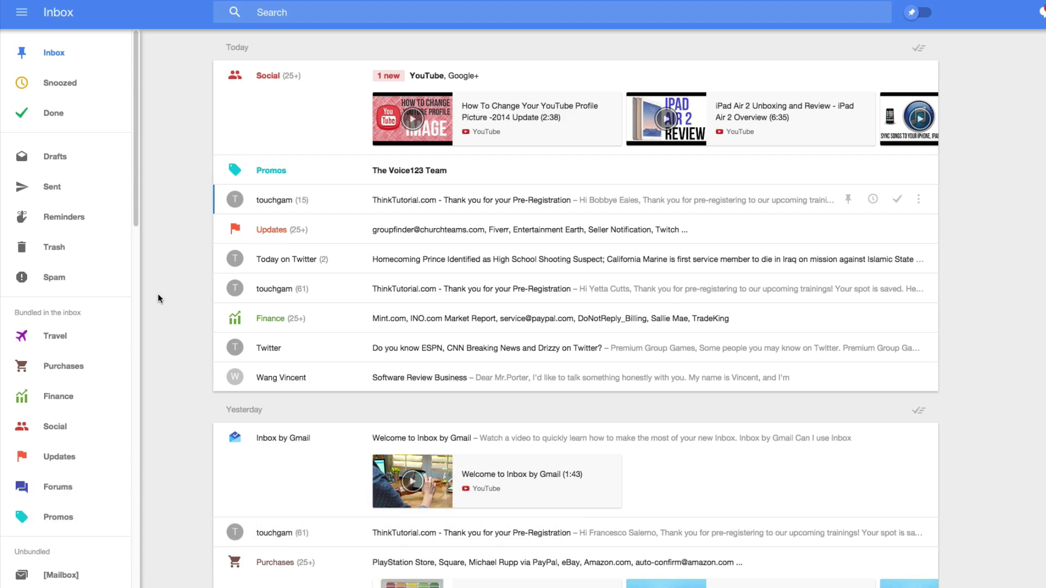
- Reopen the Social bundle and scroll to the new YouTube video-activity message
click(271, 76)
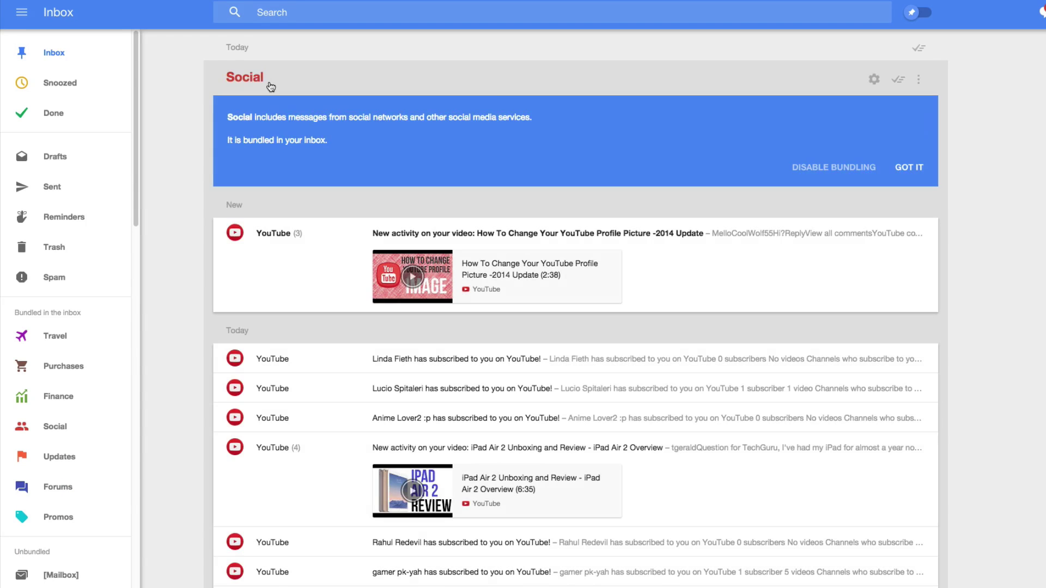
scroll(371, 300, down, 1)
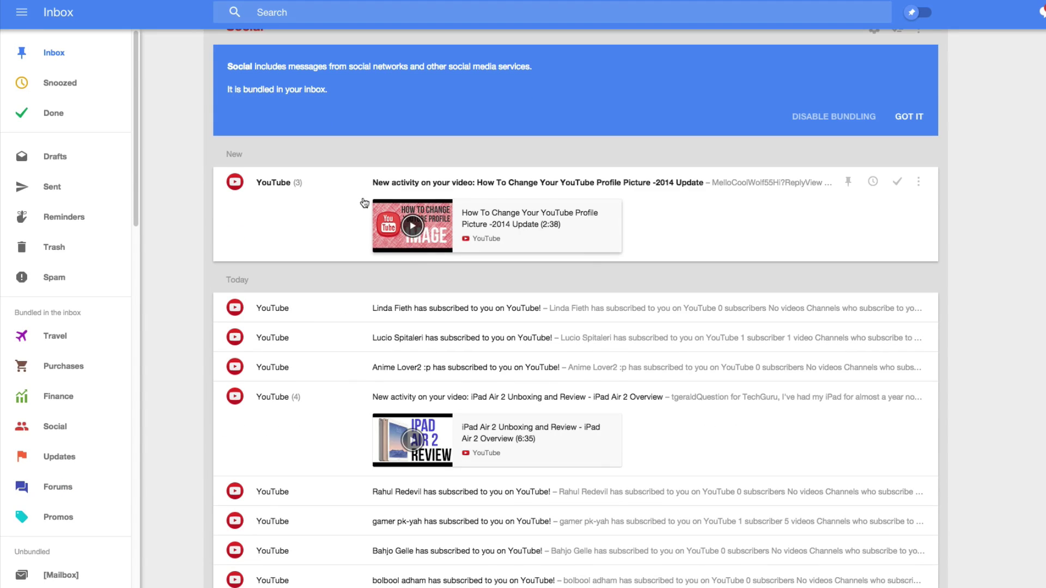
scroll(326, 283, down, 2)
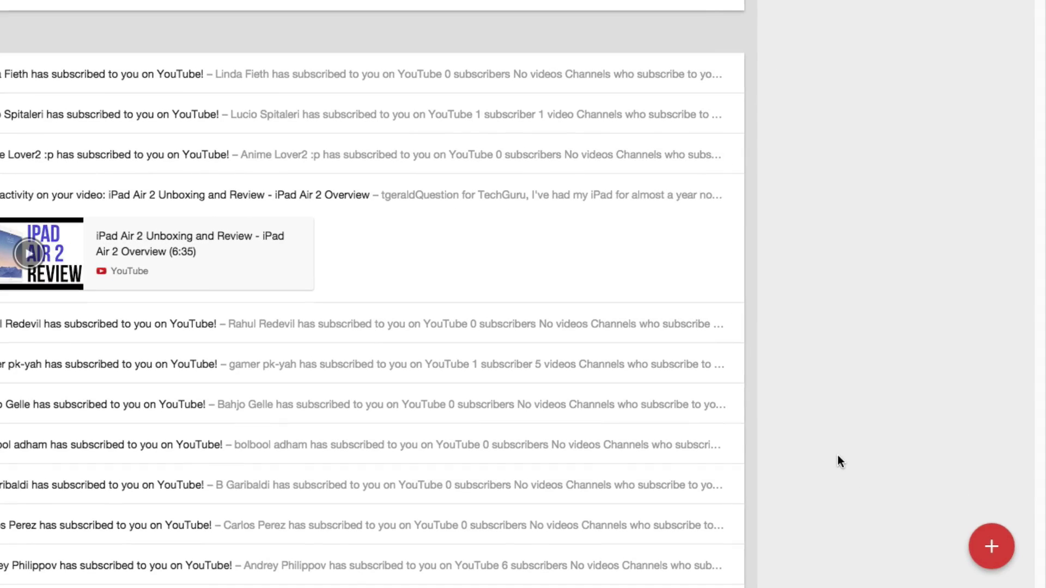
- Create and save a reminder titled 'Reminder', then mark it done
mouse_move(975, 545)
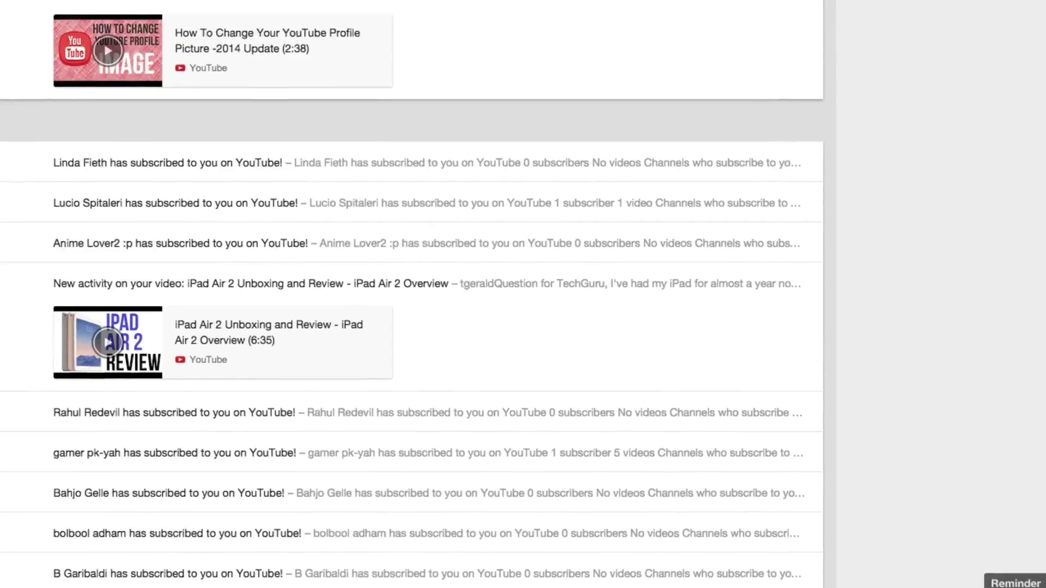
click(1000, 500)
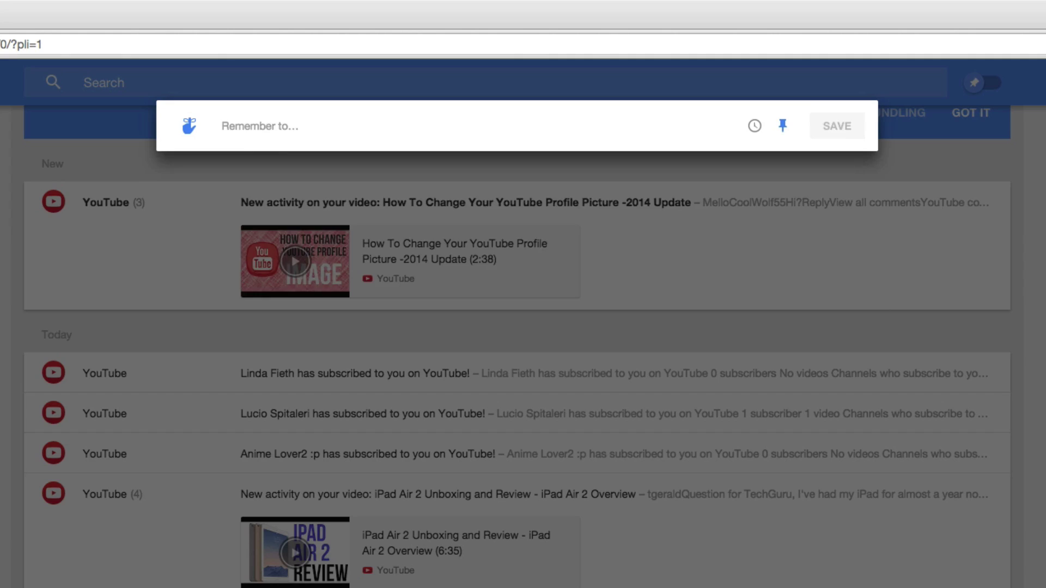
text(Reminder)
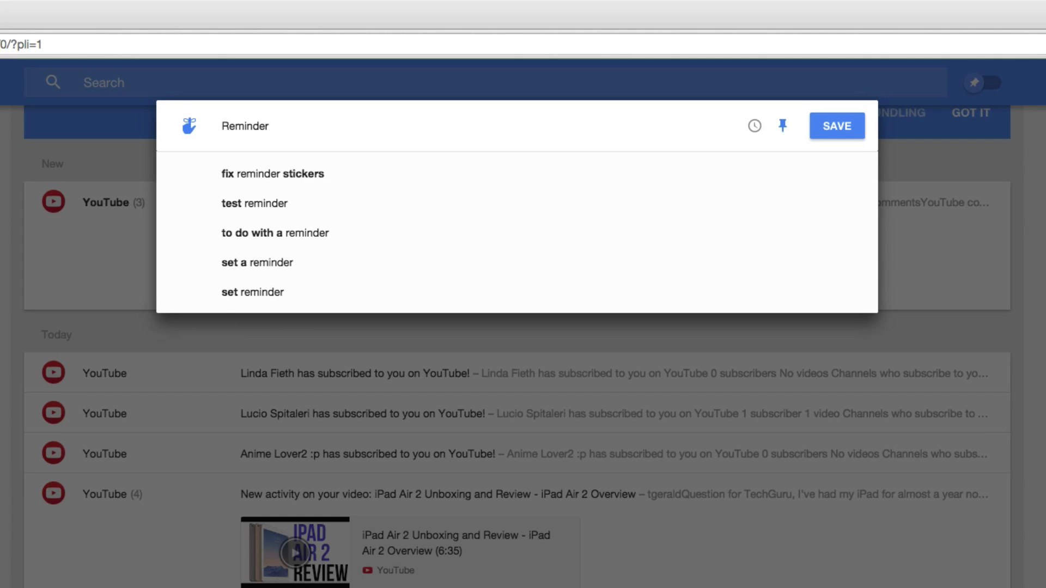
click(835, 129)
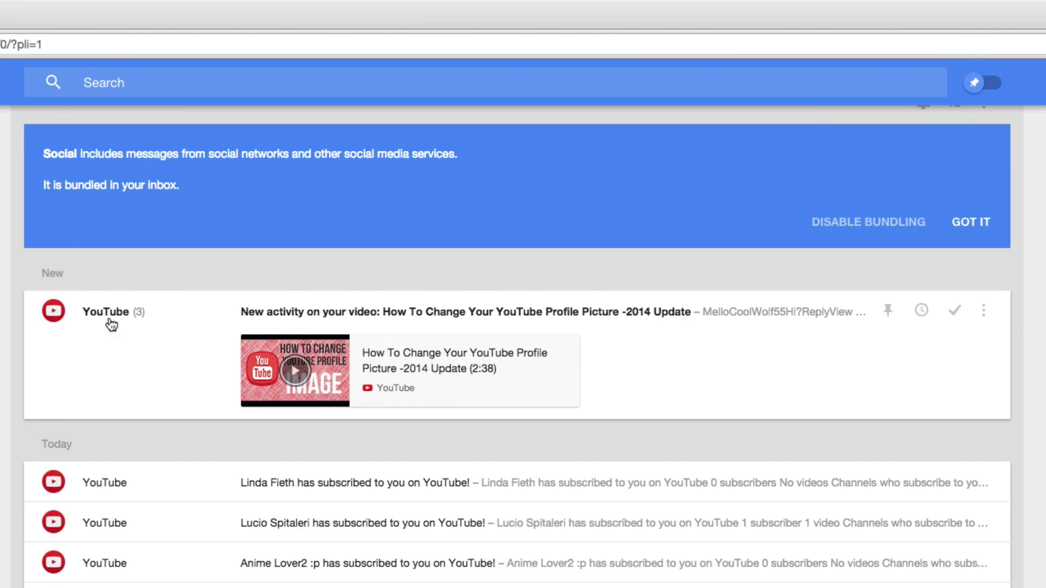
click(117, 283)
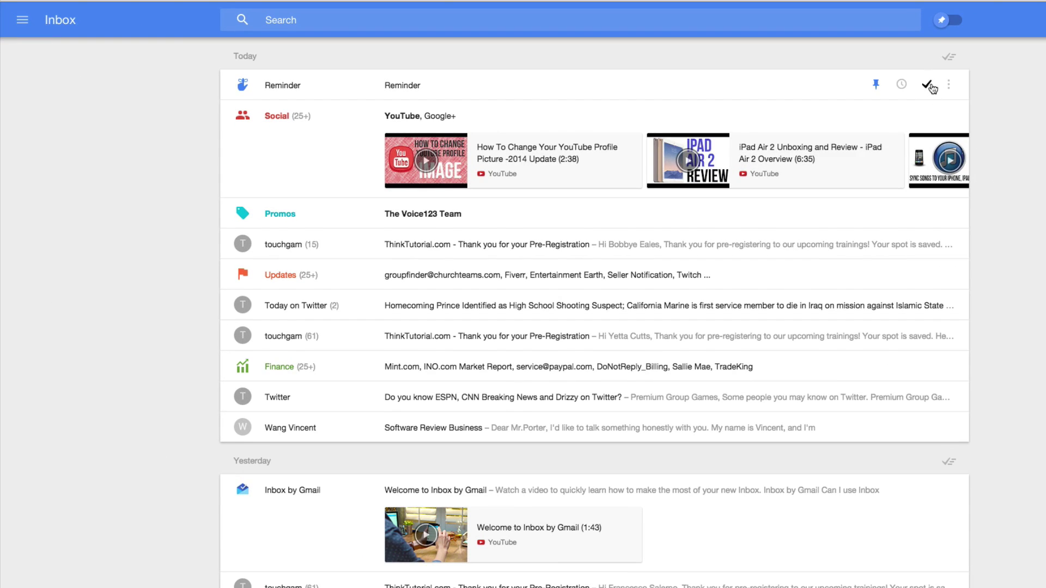
click(959, 168)
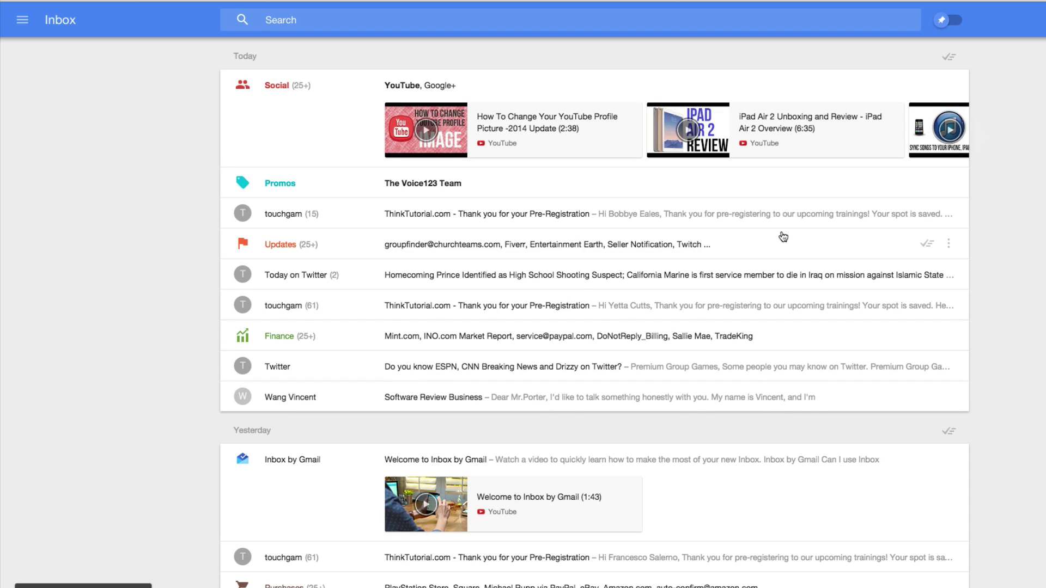
- Pin the Voice123 Team reminder from Promos and the ThinkTutorial pre-registration email
click(22, 21)
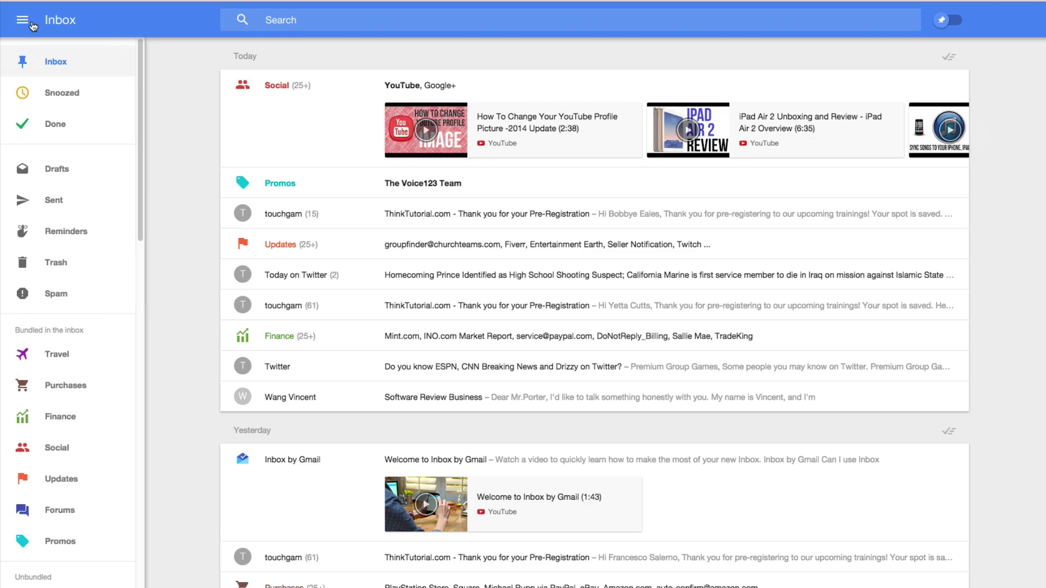
scroll(76, 374, down, 10)
scroll(81, 376, up, 10)
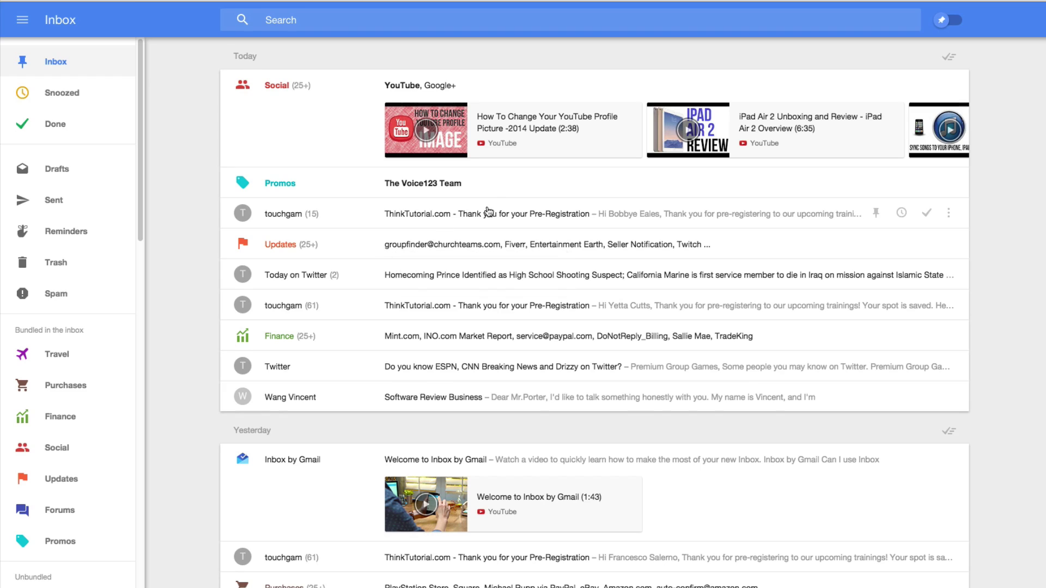
click(494, 189)
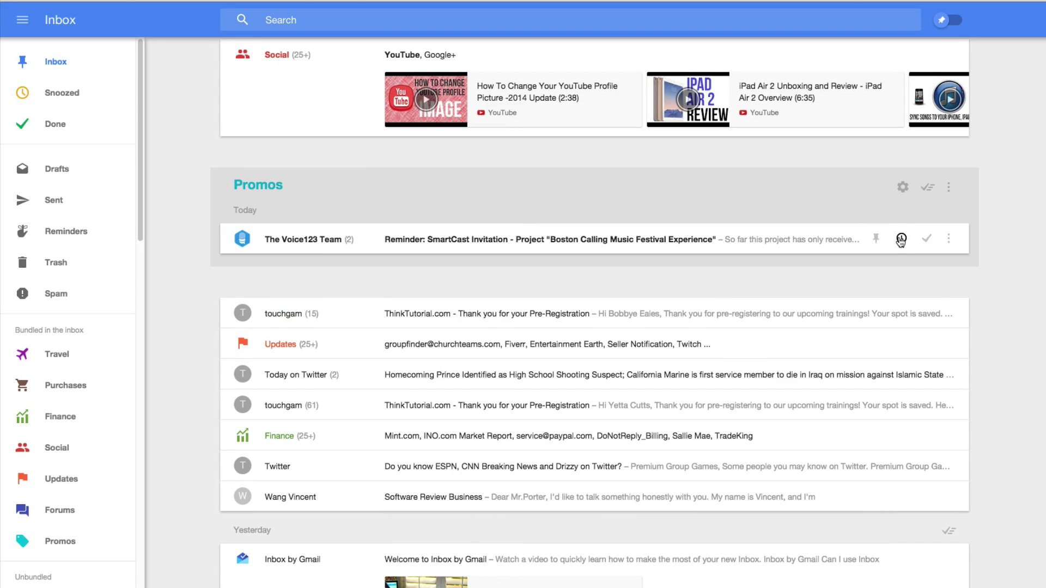
click(884, 241)
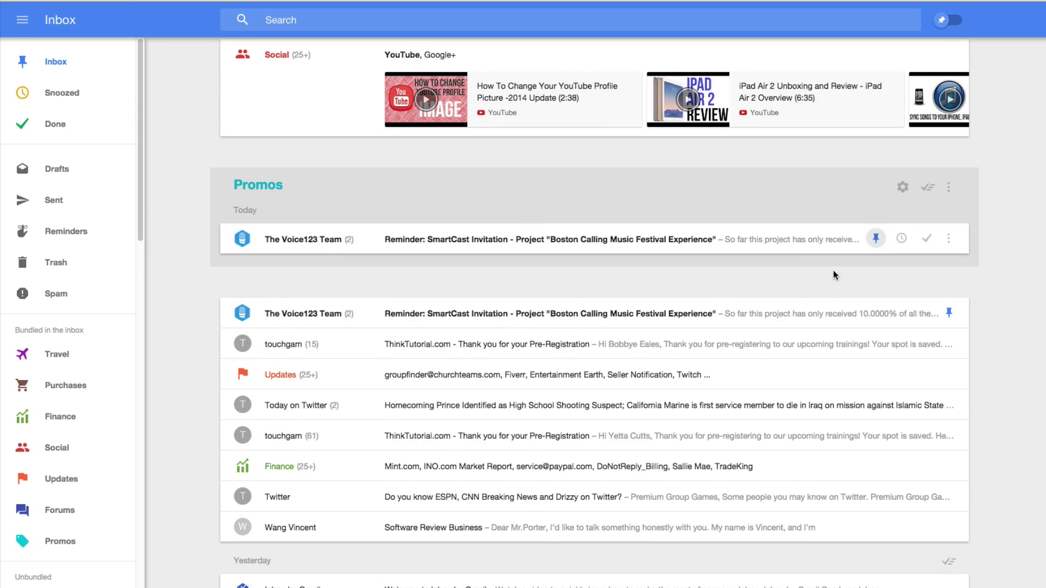
click(464, 350)
click(890, 247)
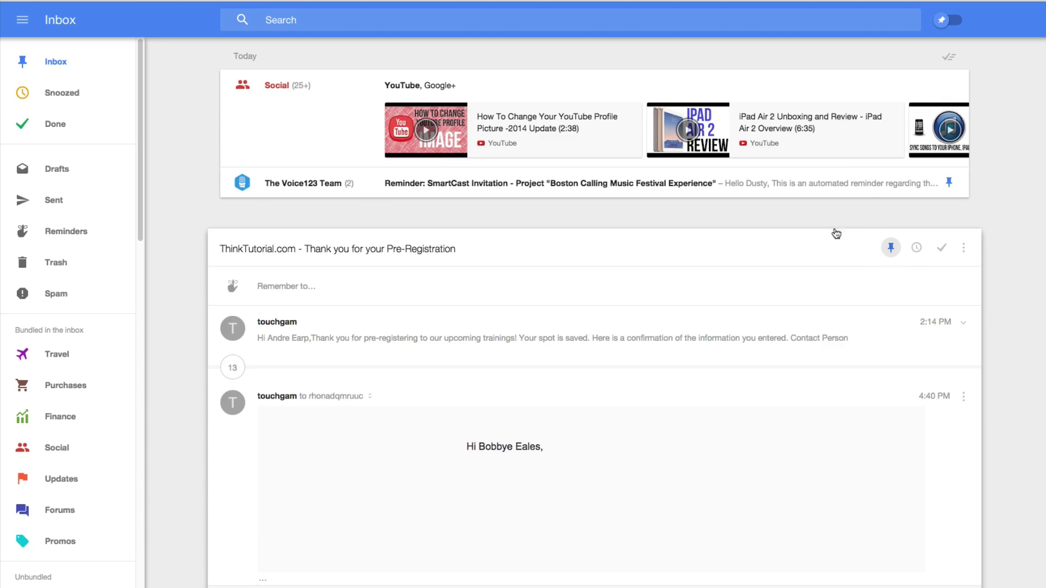
- Return to Inbox and toggle the pinned-only filter on and off twice, ending with it off
click(53, 62)
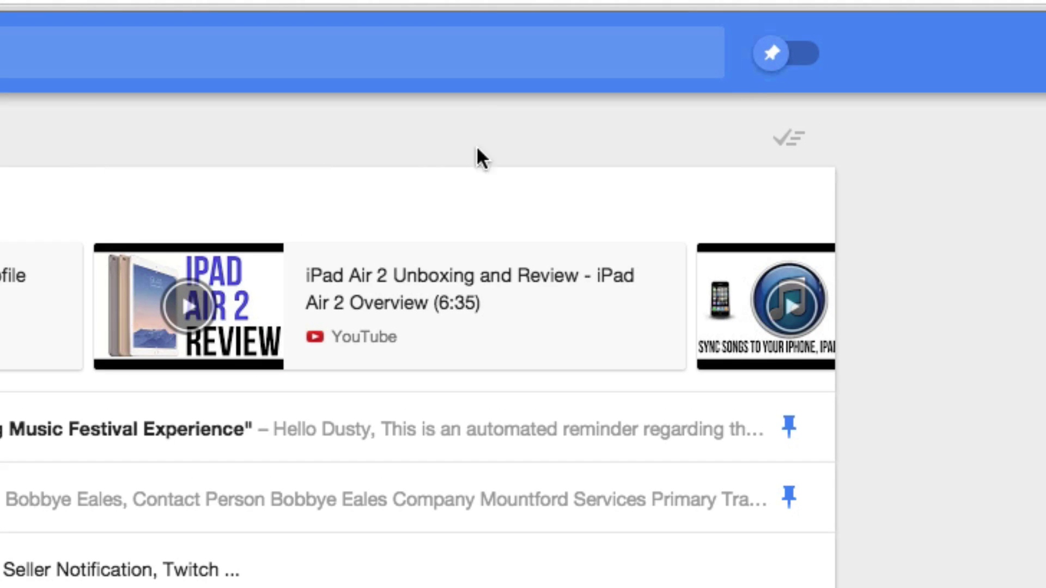
click(766, 65)
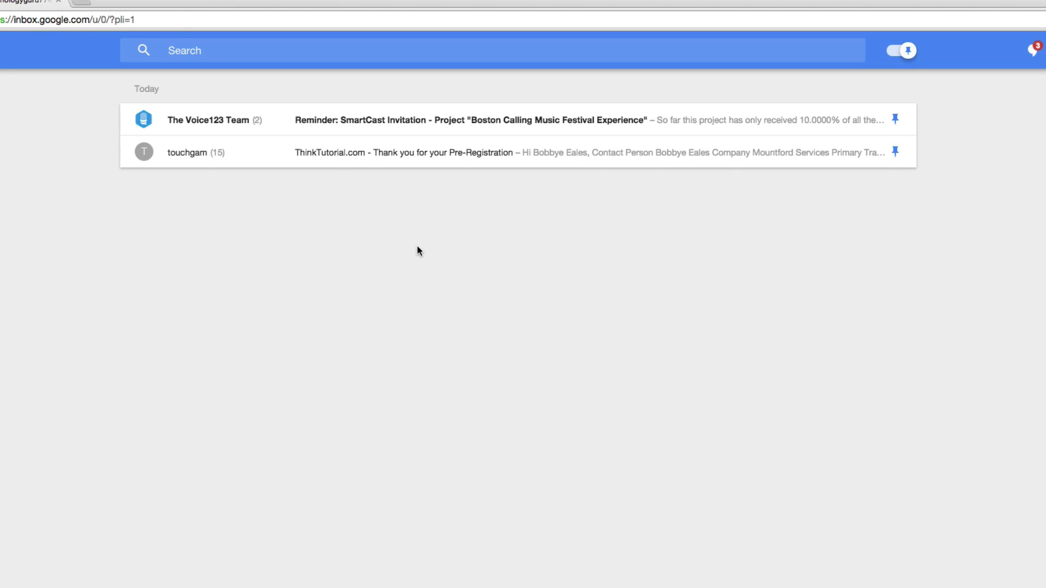
click(912, 52)
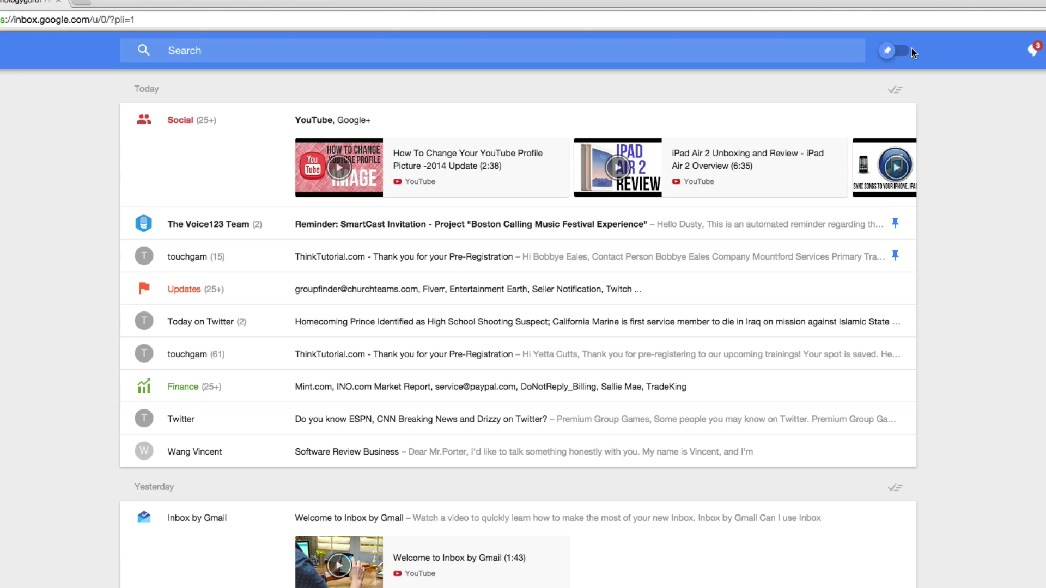
click(914, 52)
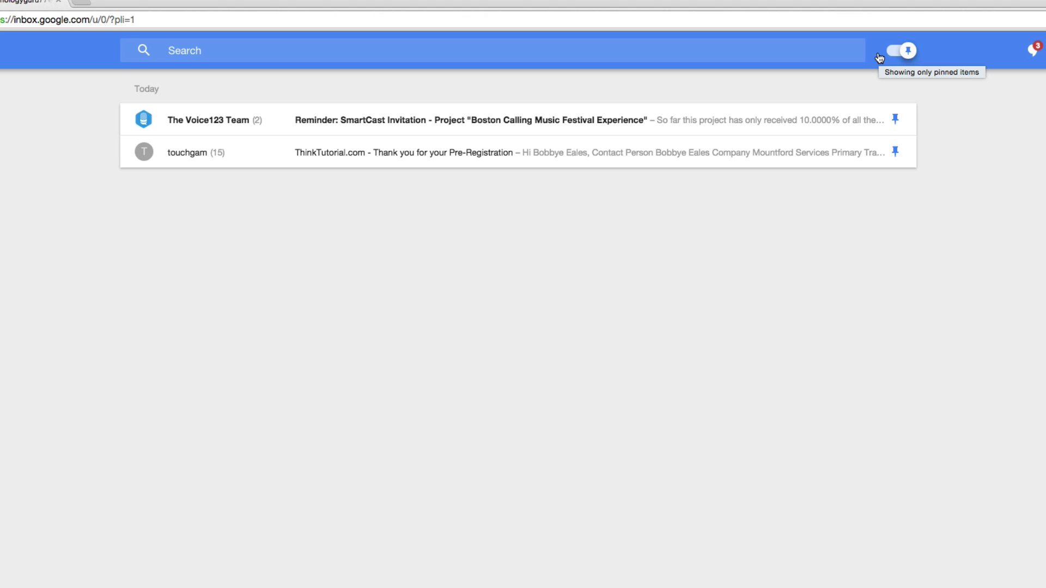
click(902, 51)
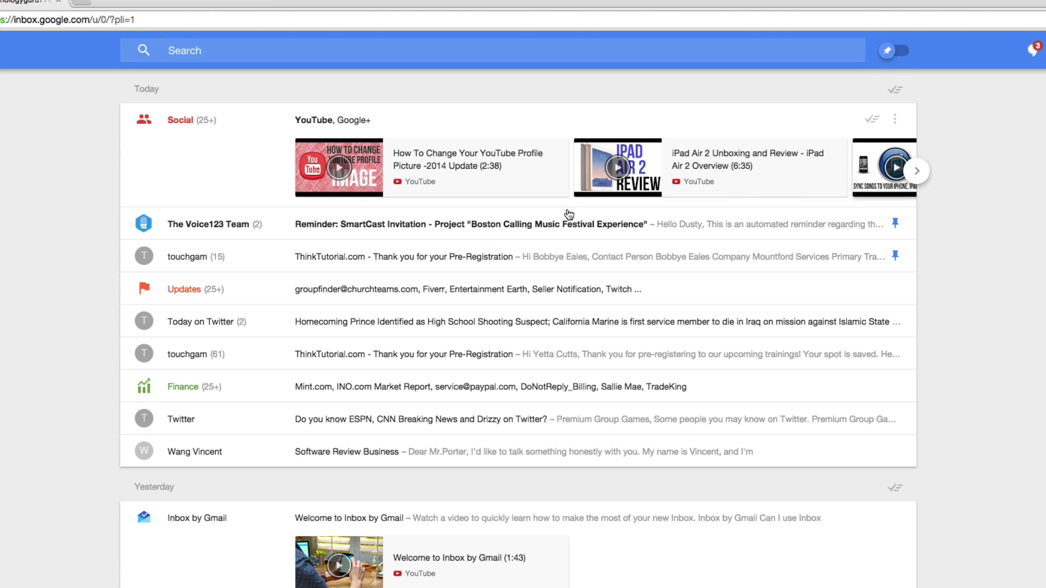
- Open and dismiss the search bar, then open the navigation drawer and scroll through its labels
click(226, 51)
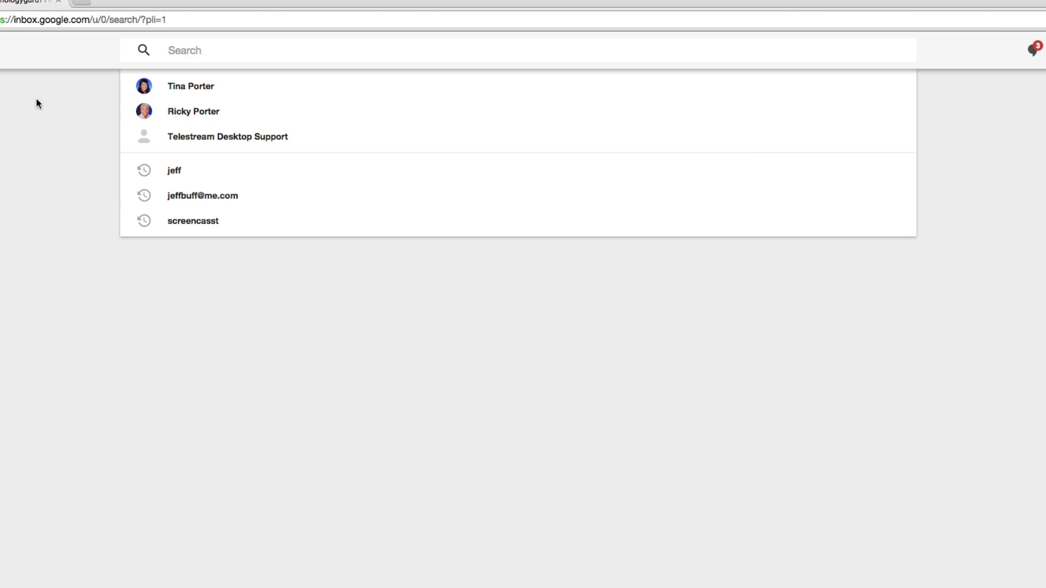
click(25, 120)
click(24, 52)
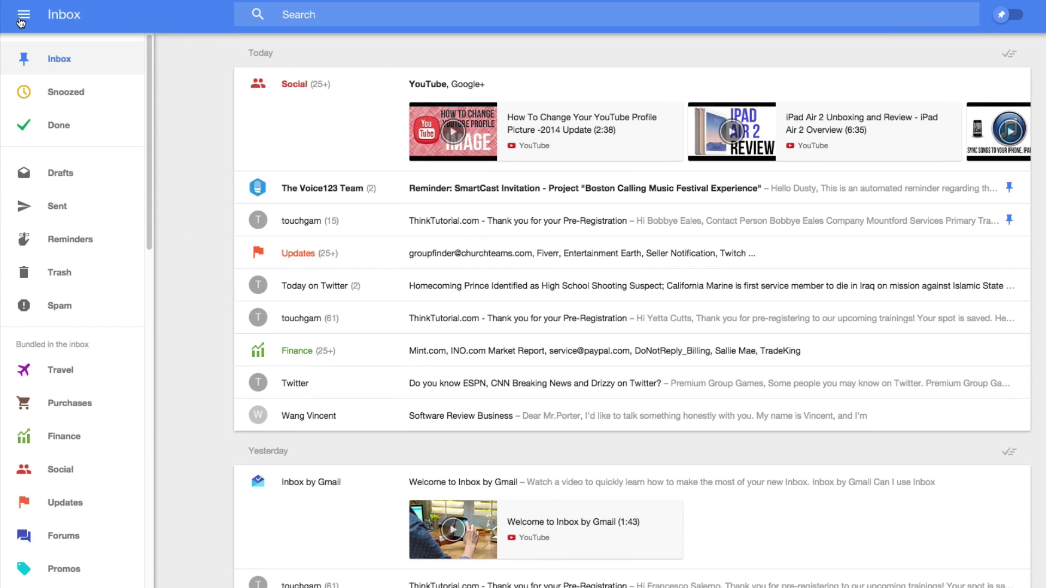
scroll(68, 430, down, 5)
scroll(70, 429, down, 4)
scroll(70, 429, up, 6)
scroll(30, 417, down, 3)
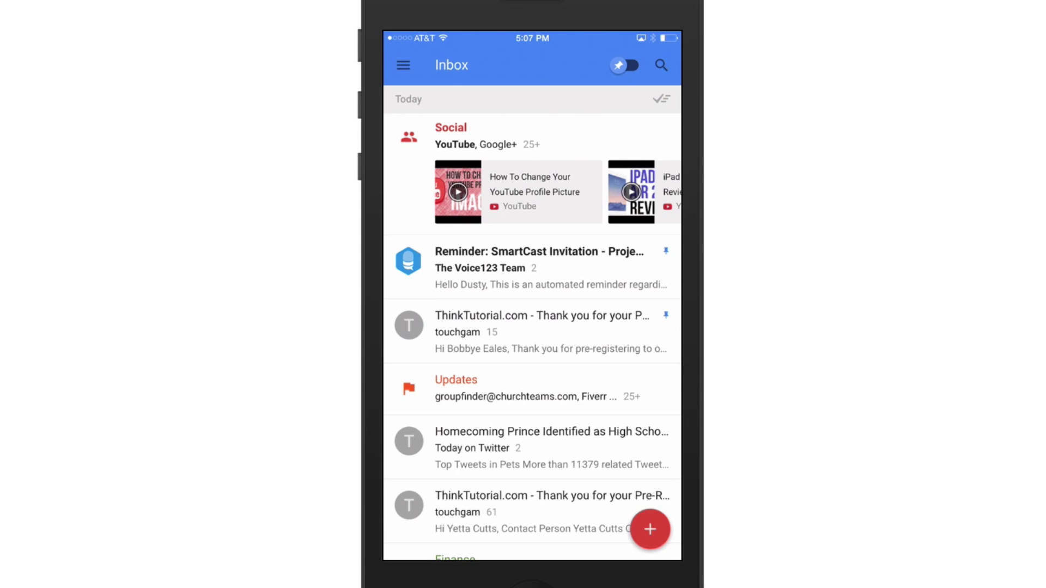
scroll(532, 300, down, 5)
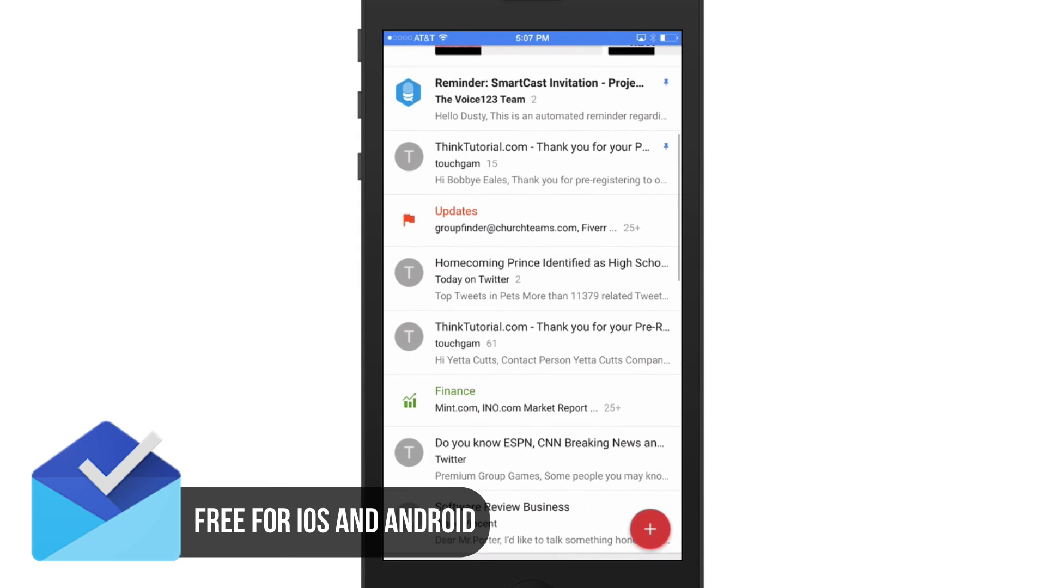
scroll(532, 300, up, 10)
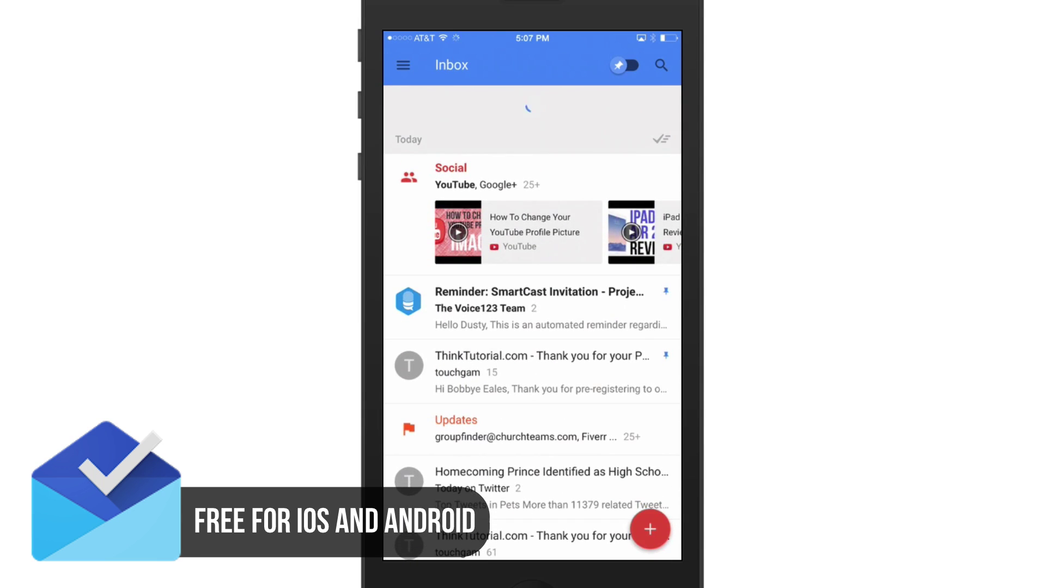
click(409, 177)
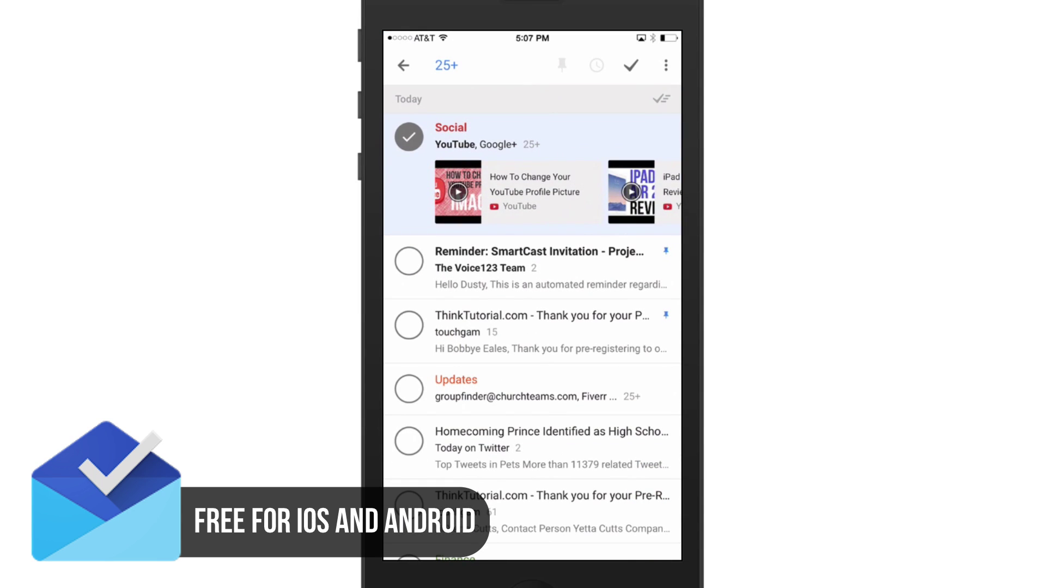
click(409, 261)
click(408, 325)
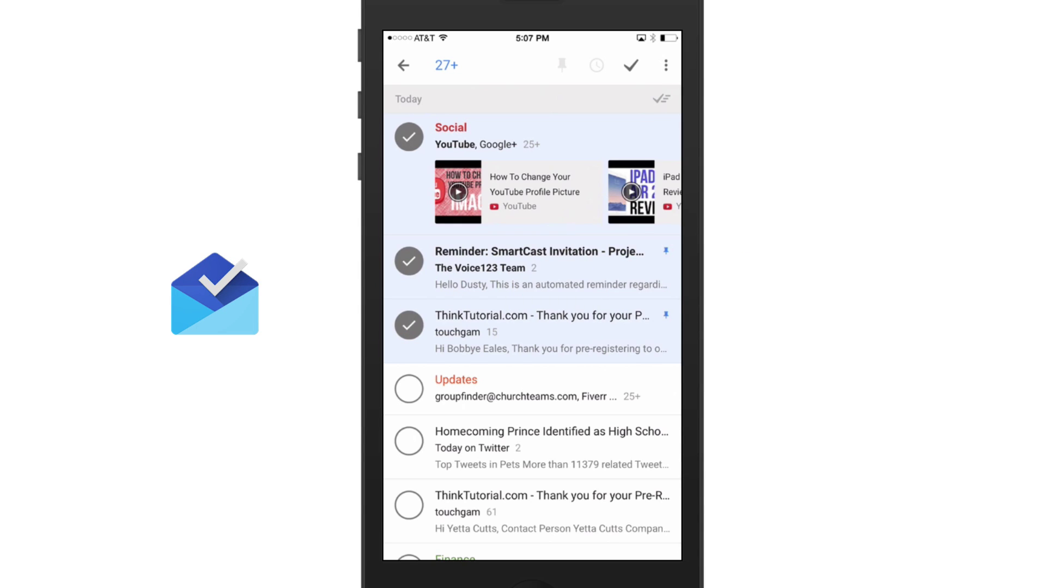
click(409, 325)
click(408, 262)
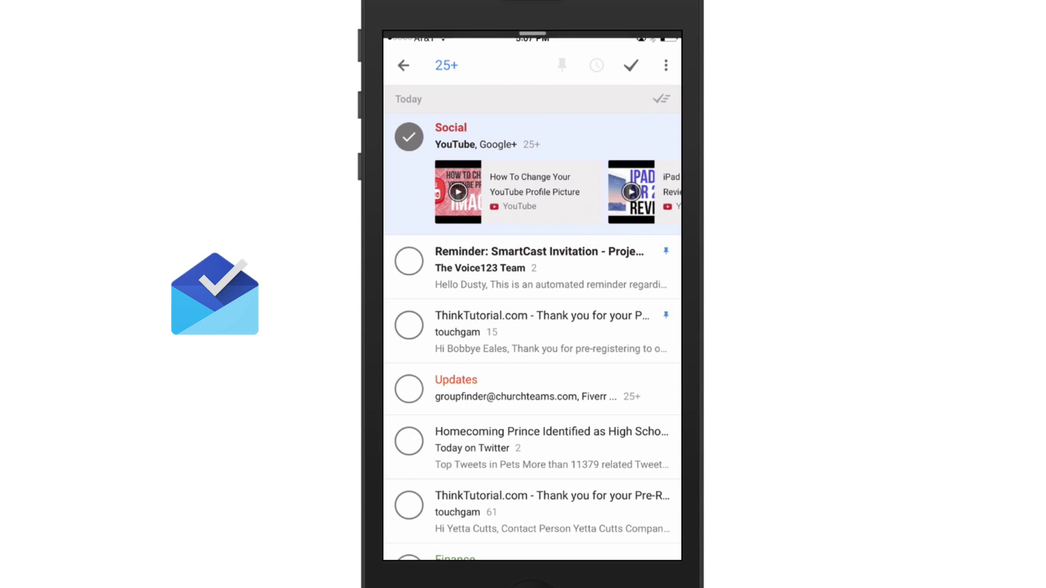
click(409, 137)
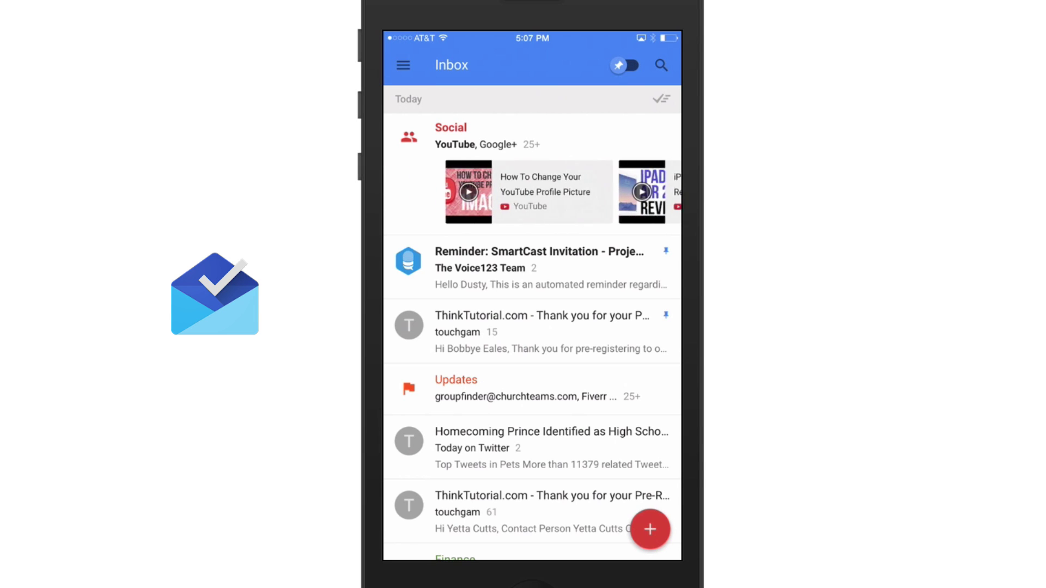
scroll(532, 327, down, 5)
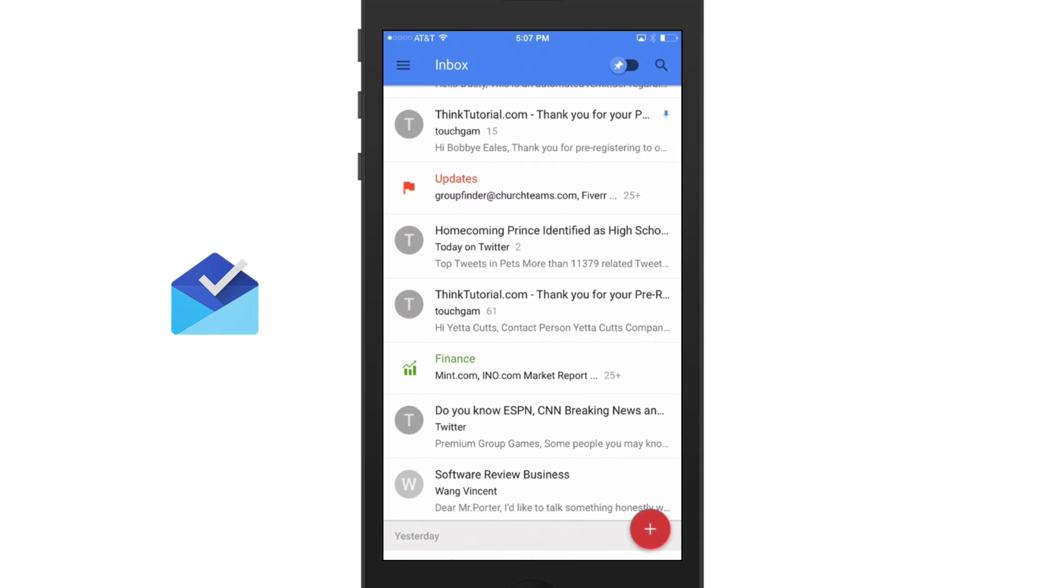
- In Updates, open the High School Boys Wednesday group meeting email and mark it done
click(532, 188)
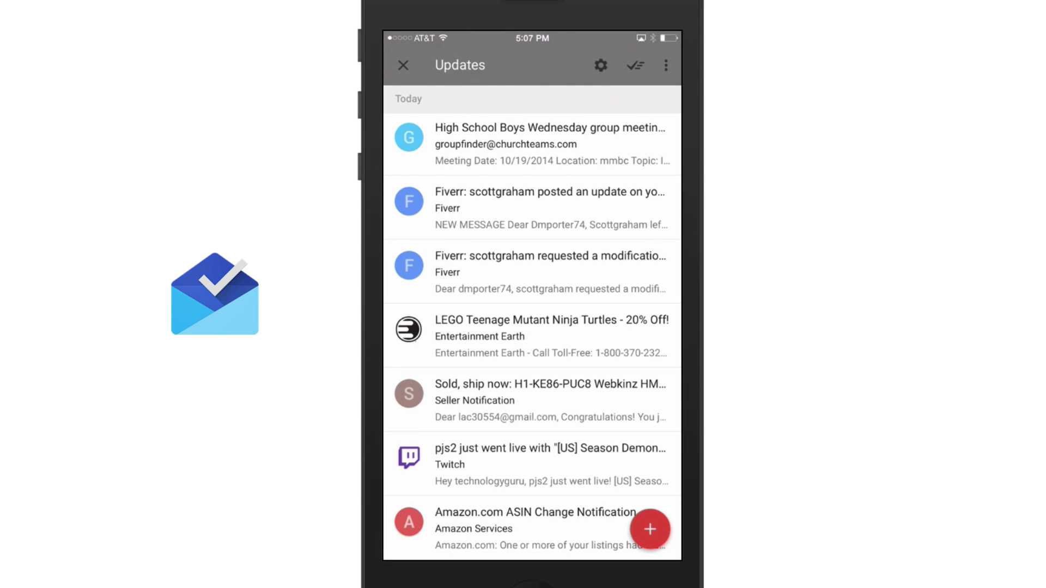
click(531, 144)
click(631, 66)
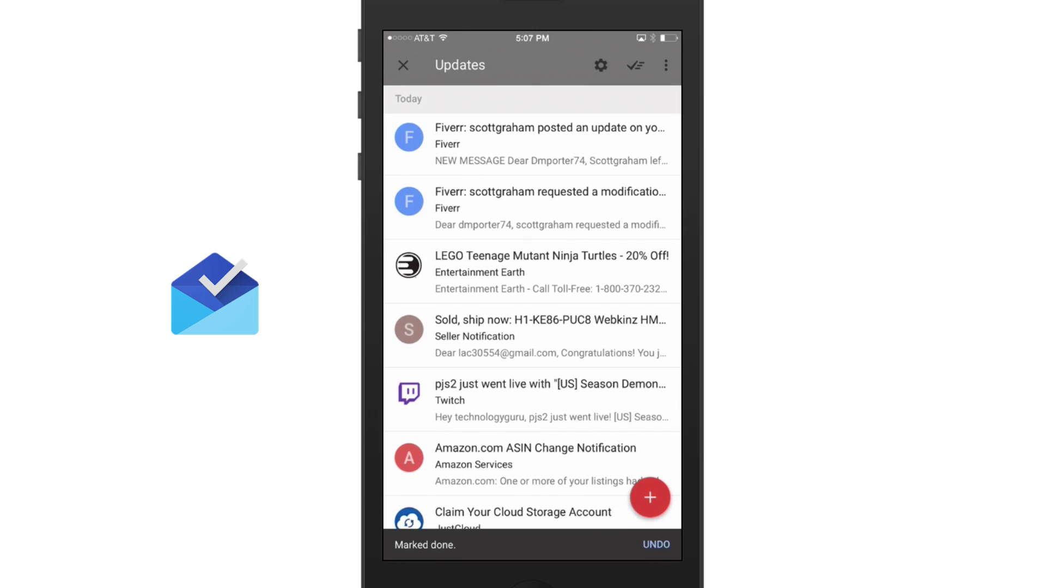
- Close the Updates bundle, then open the navigation drawer and scroll through its sections
click(403, 65)
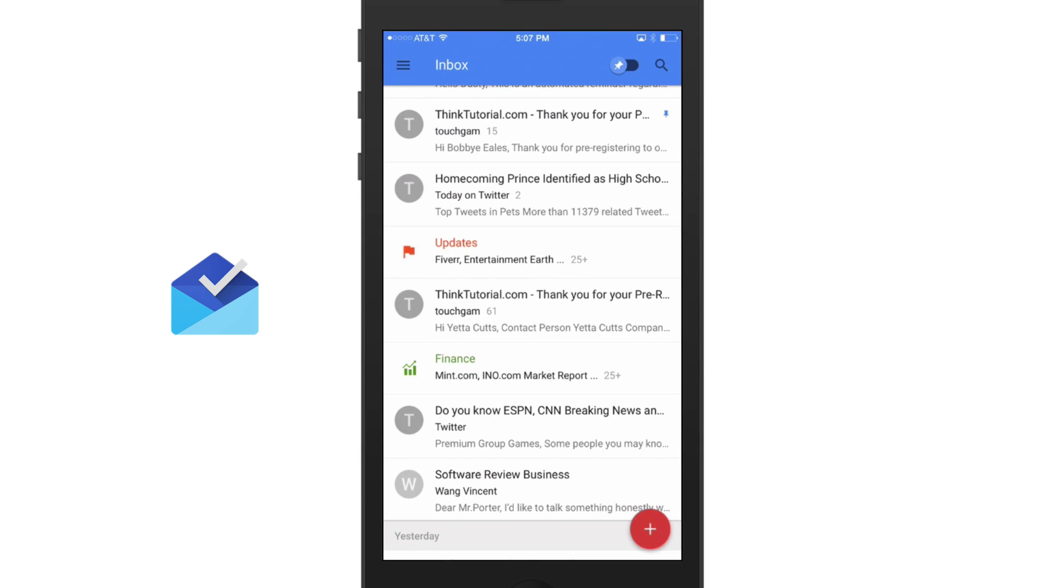
scroll(532, 321, up, 3)
click(403, 65)
scroll(478, 349, down, 2)
scroll(479, 349, up, 2)
scroll(478, 348, down, 3)
scroll(479, 348, up, 2)
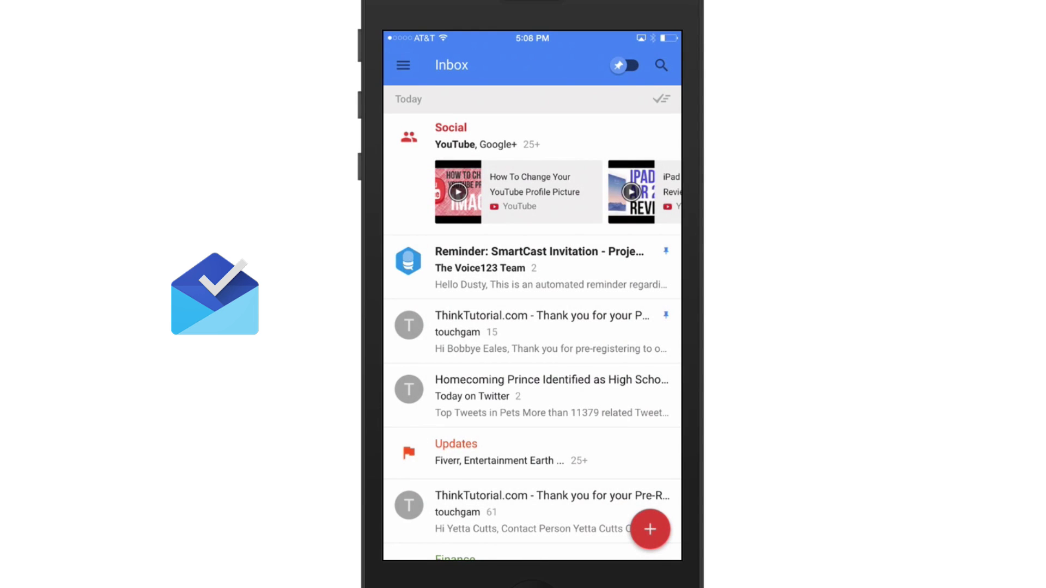
click(625, 66)
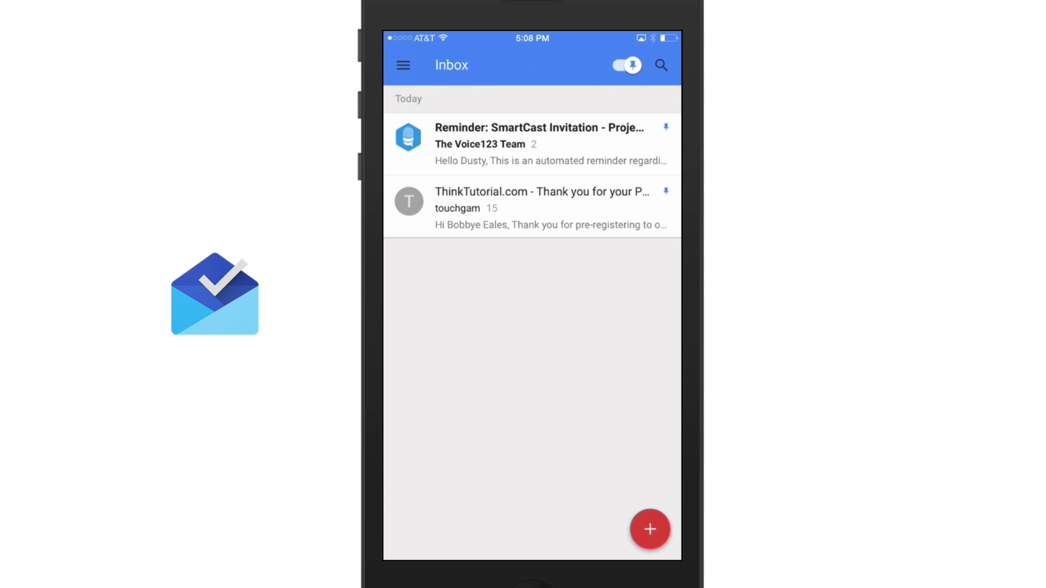
click(625, 66)
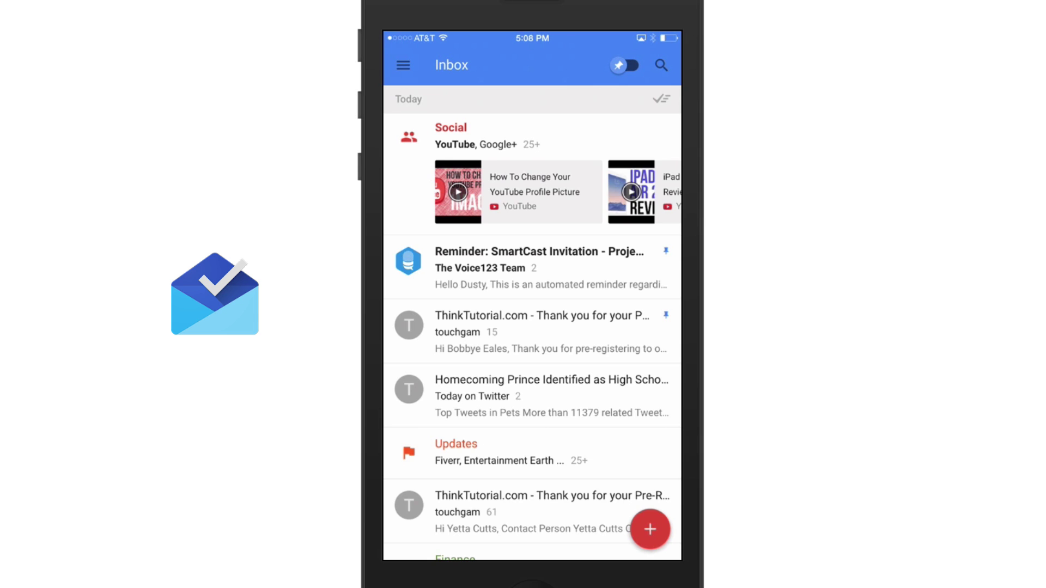
click(650, 529)
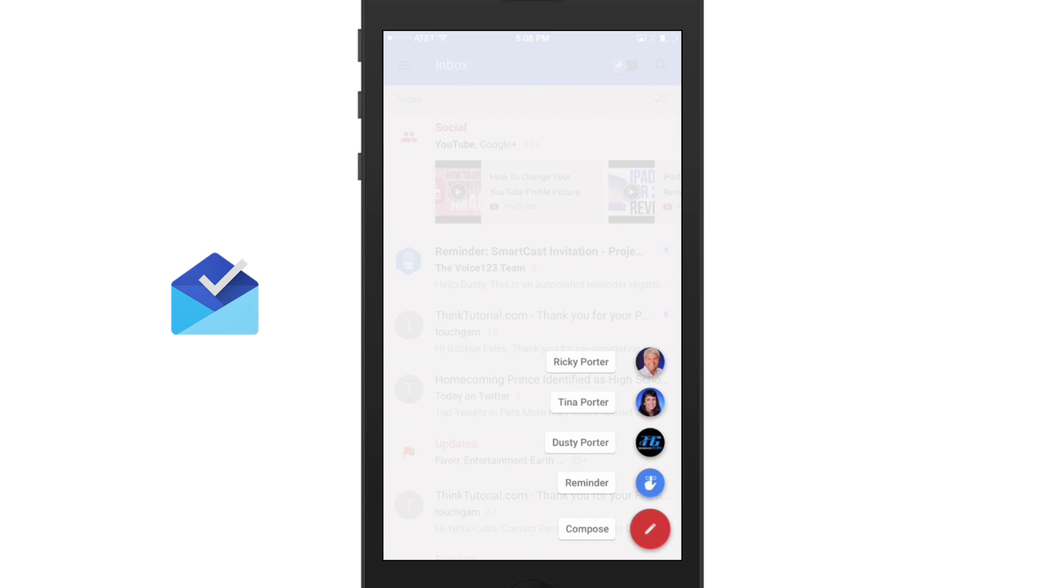
click(650, 530)
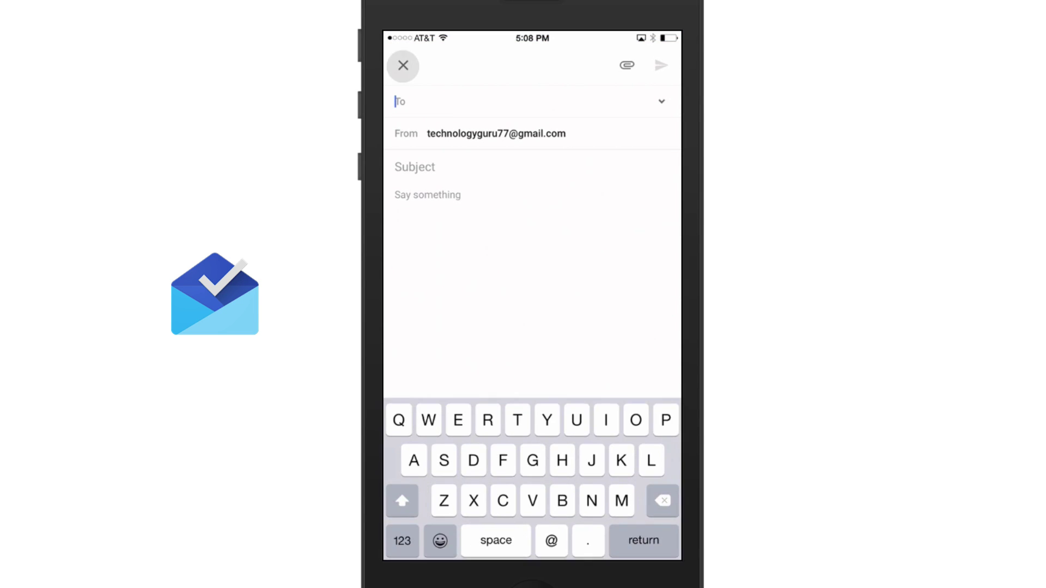
click(404, 65)
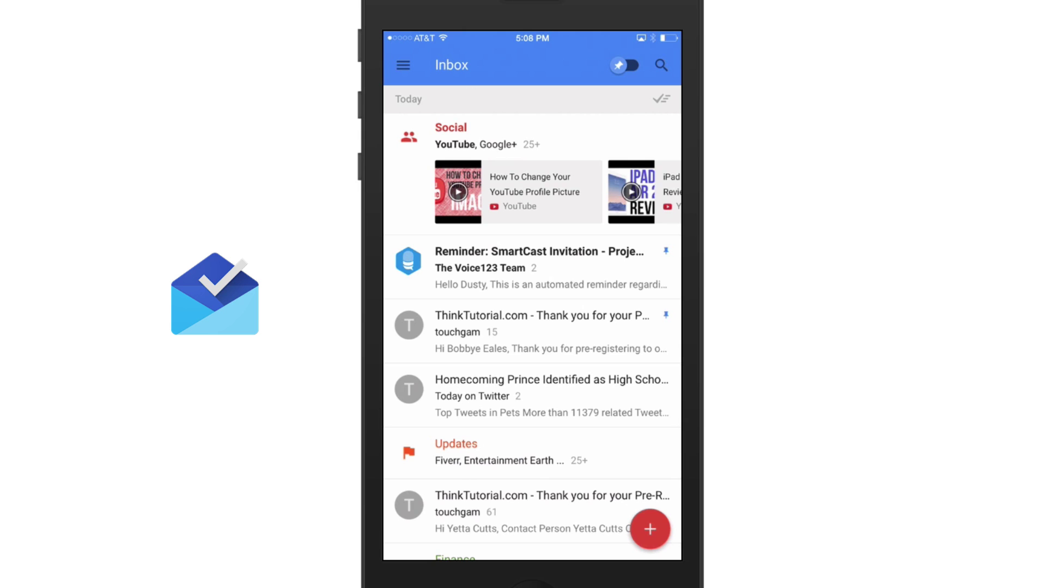